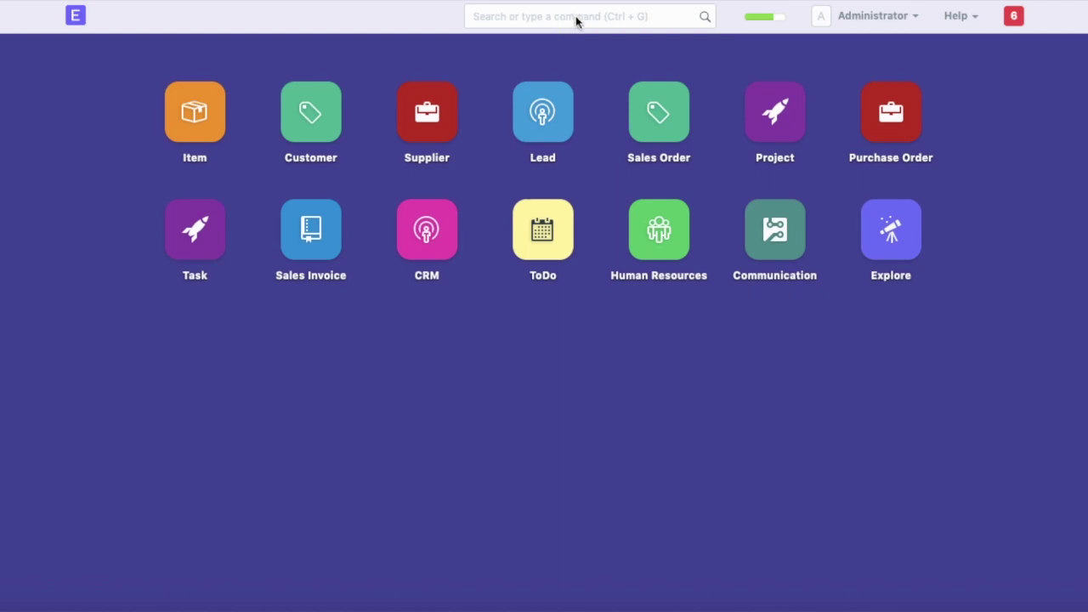
left_click(879, 246)
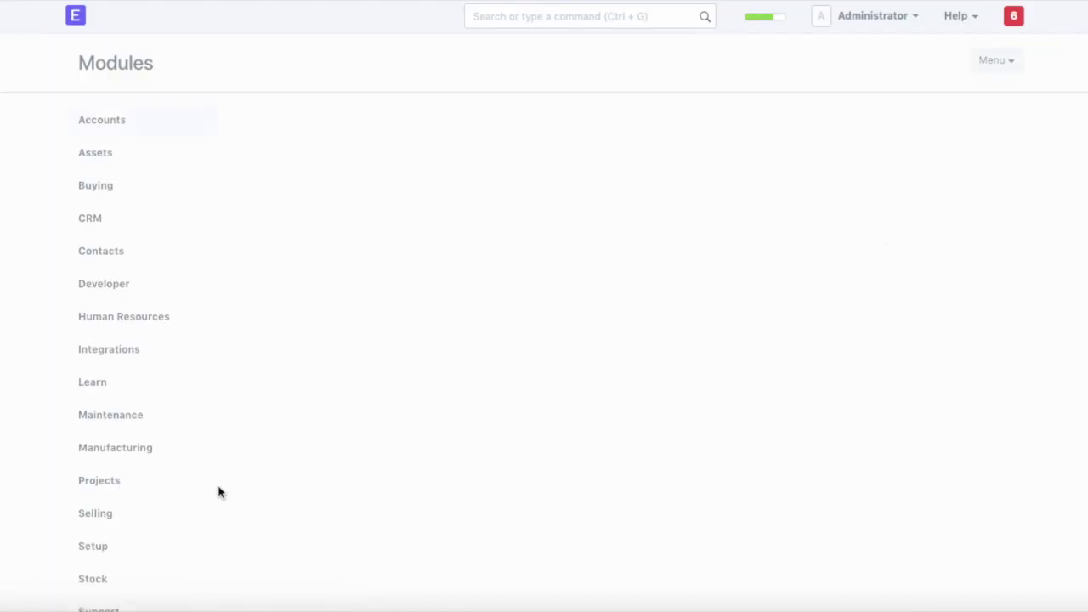
left_click(92, 545)
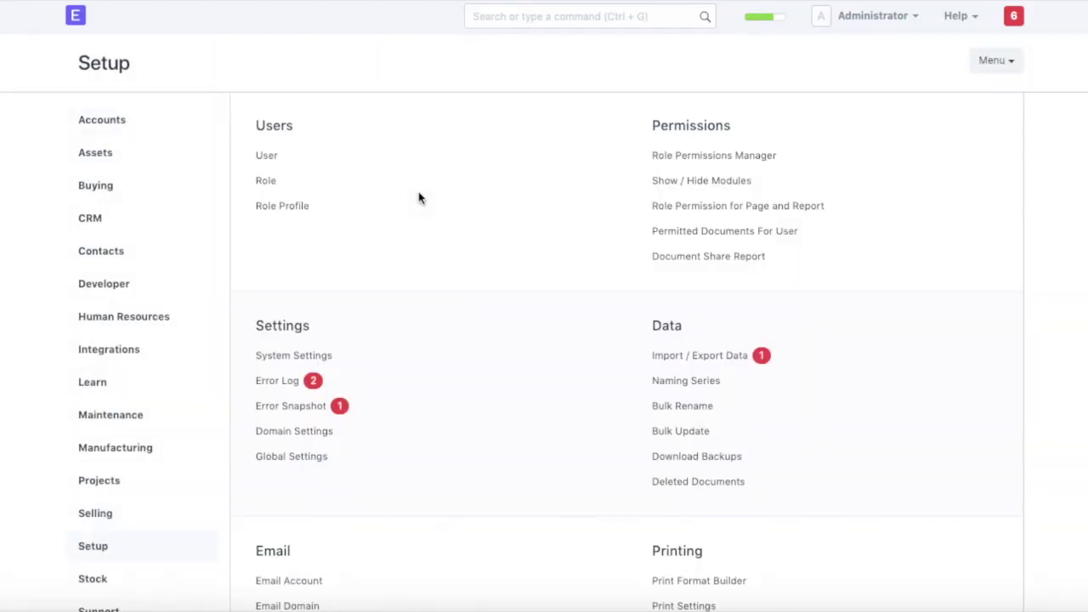
scroll(282, 468, "down", 3)
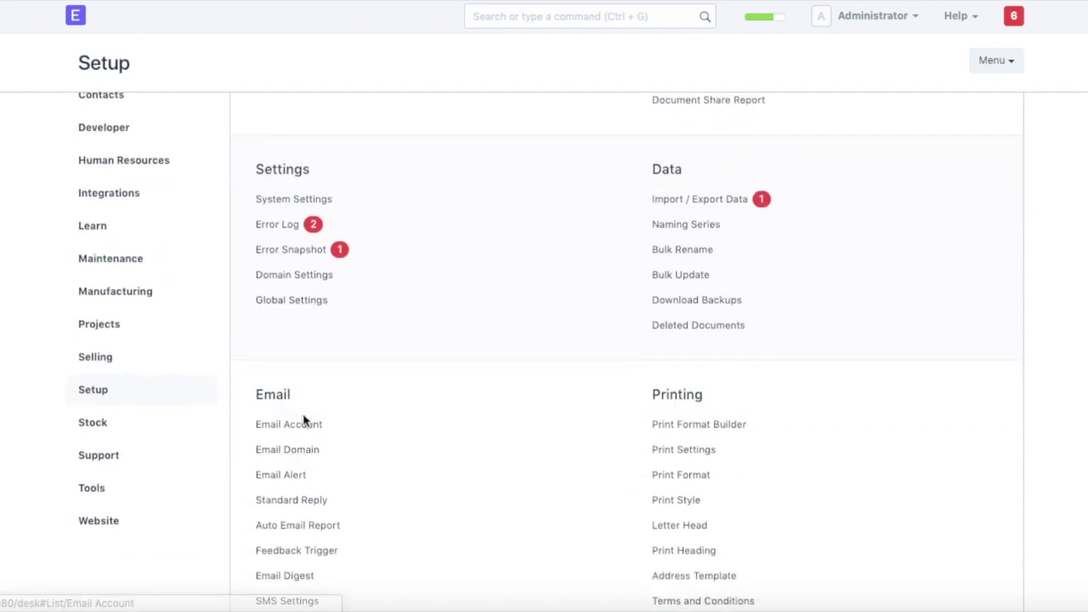
left_click(288, 425)
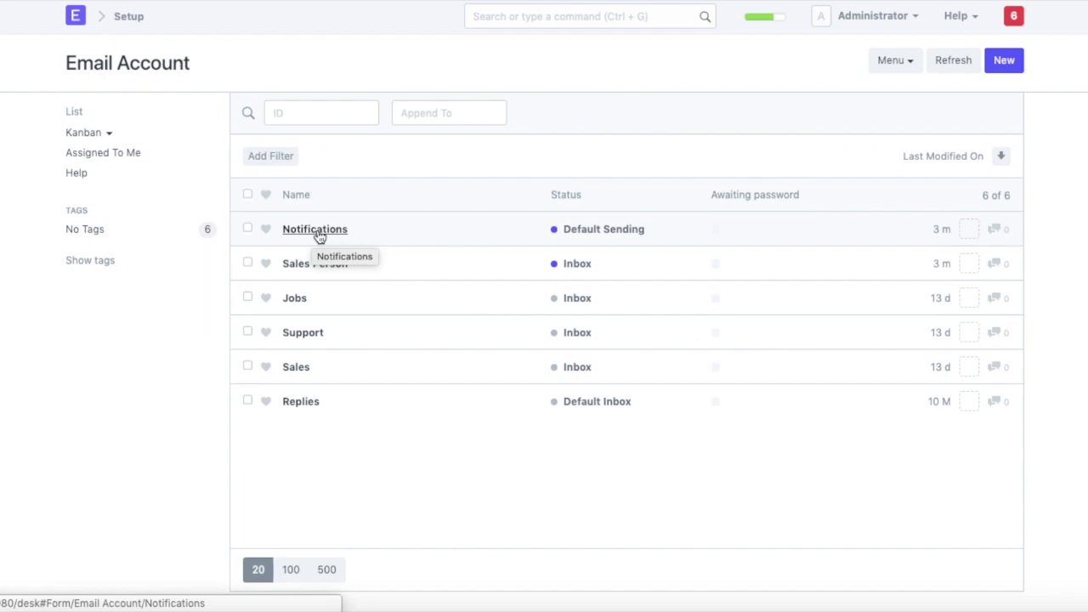
left_click(315, 234)
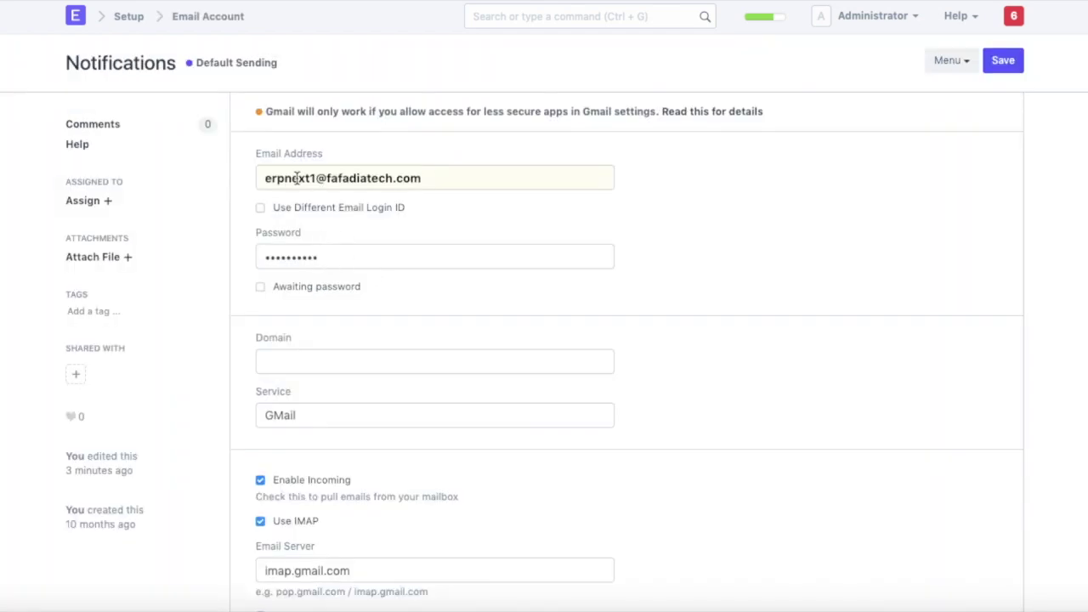
scroll(328, 325, "down", 5)
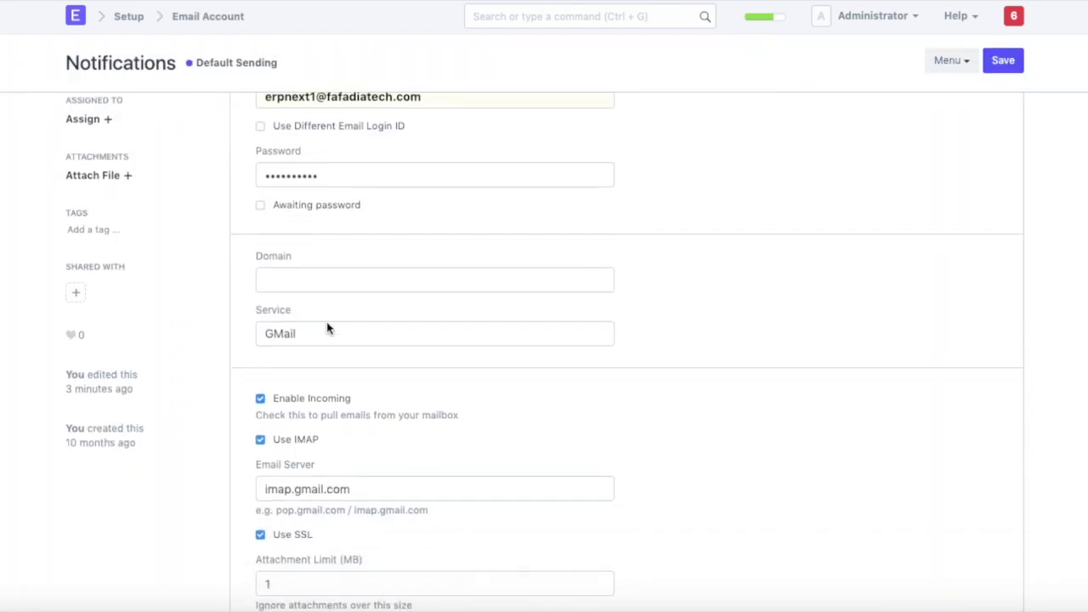
scroll(356, 293, "down", 12)
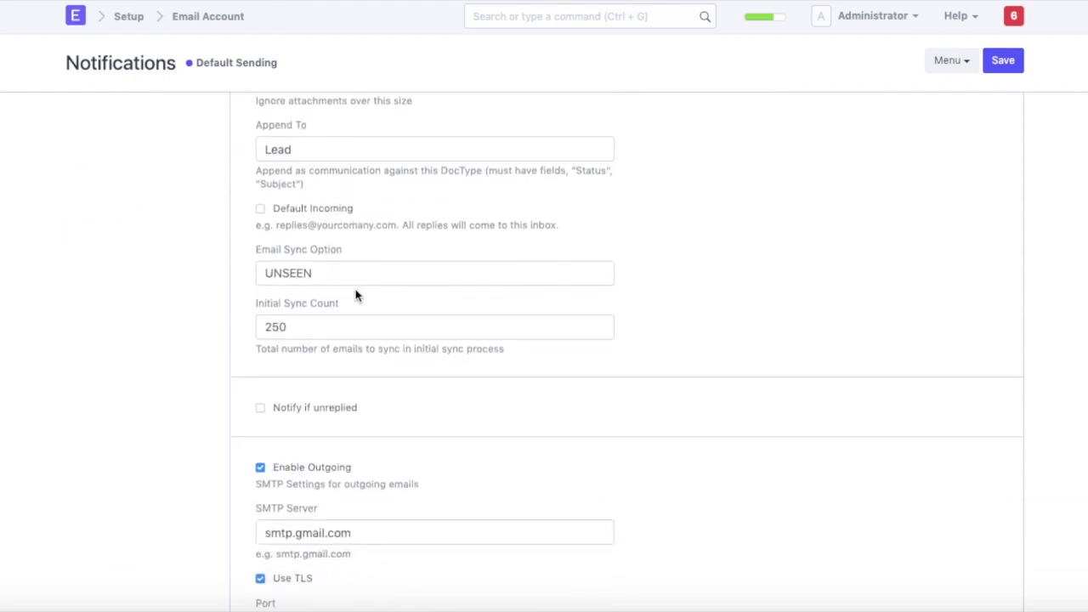
scroll(356, 295, "up", 5)
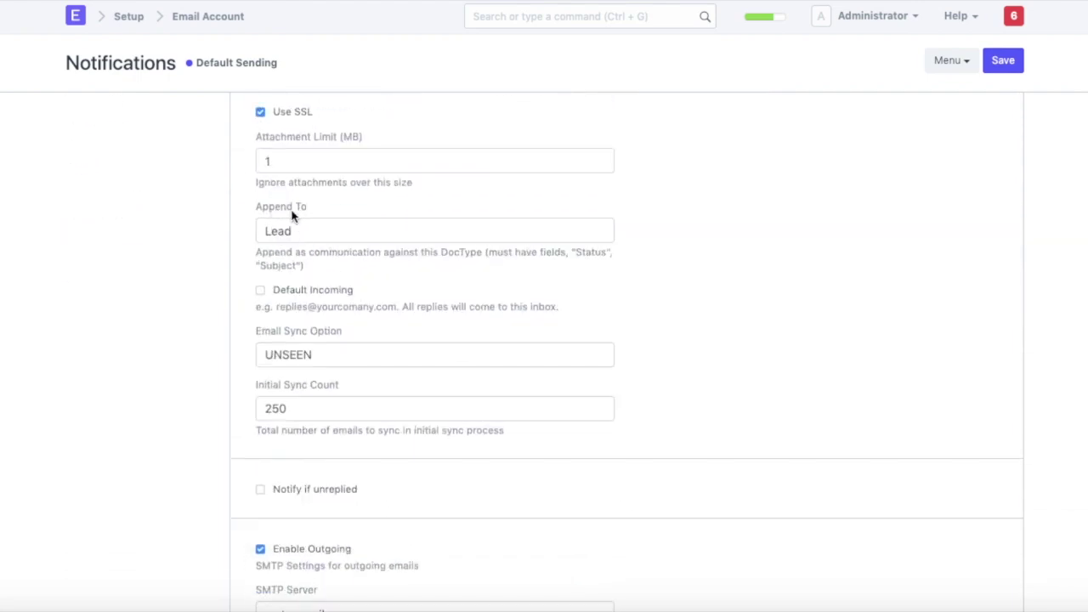
scroll(311, 217, "up", 10)
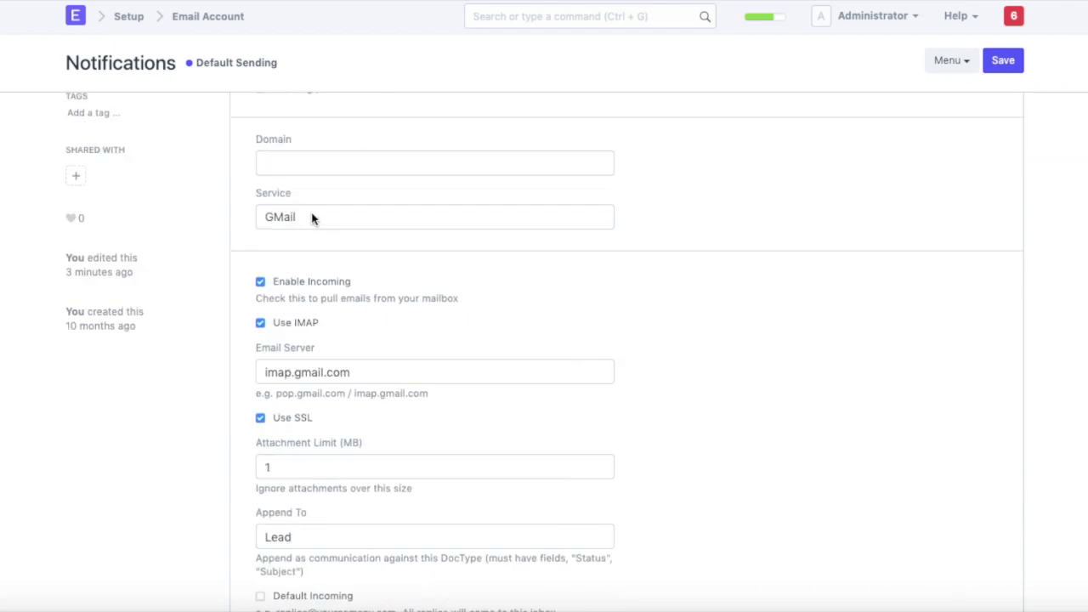
scroll(316, 330, "down", 9)
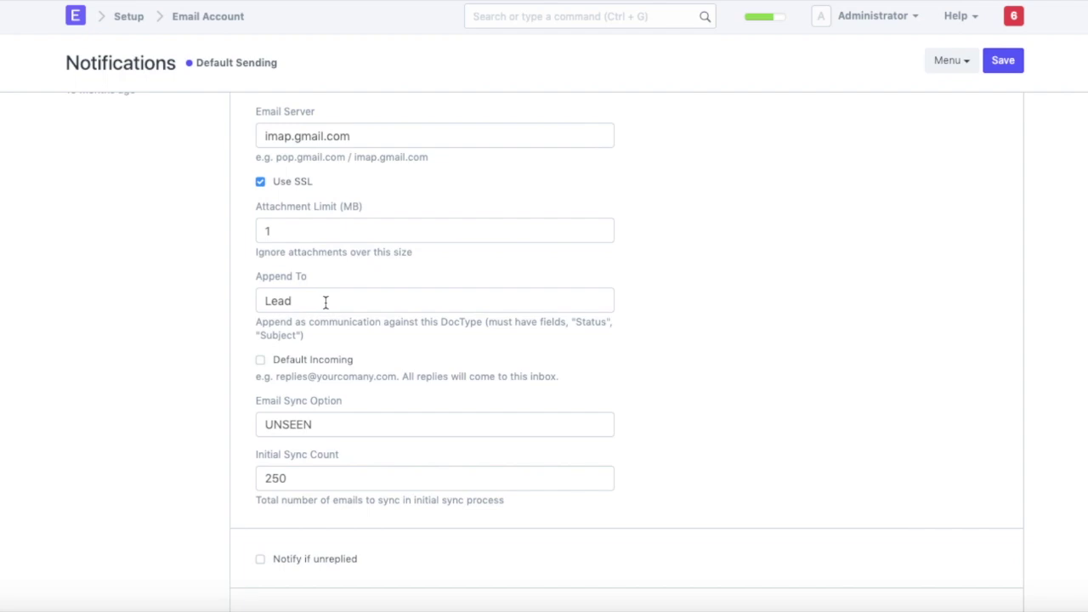
key("ctrl+a")
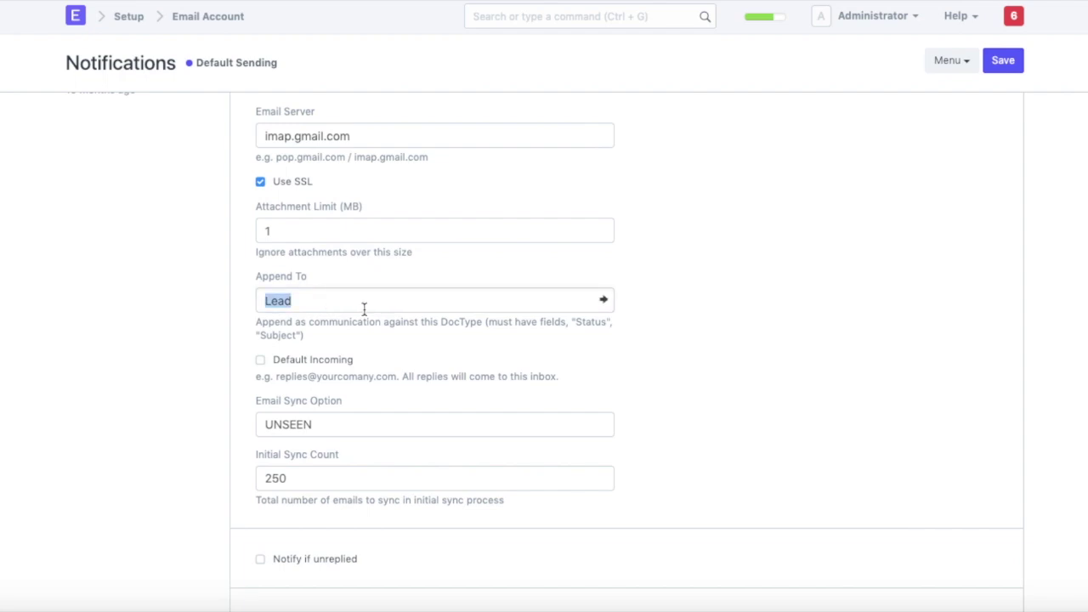
key("BackSpace")
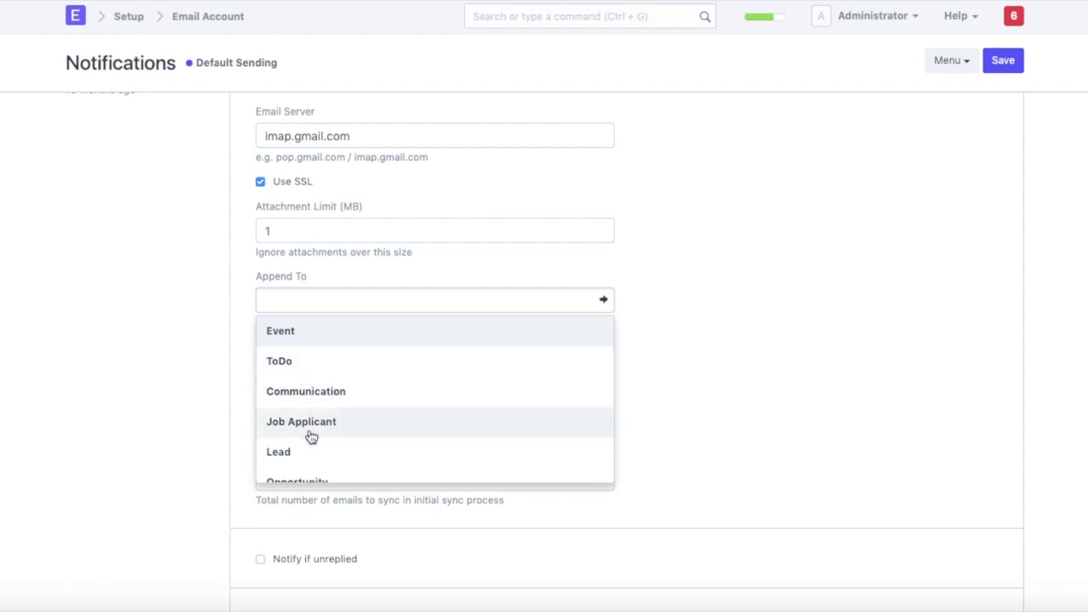
scroll(317, 430, "down", 1)
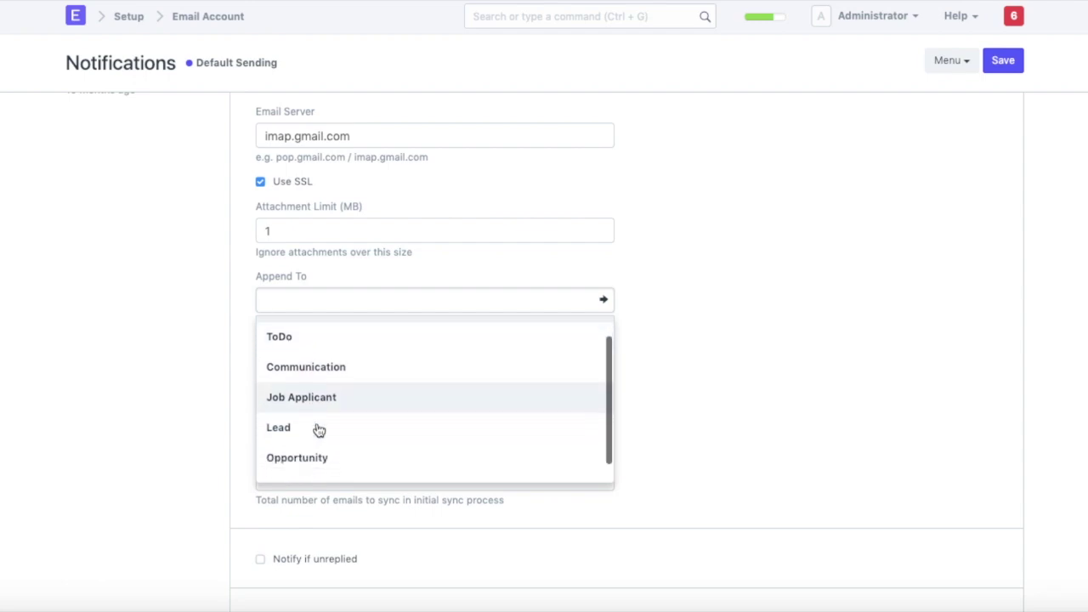
scroll(291, 436, "down", 1)
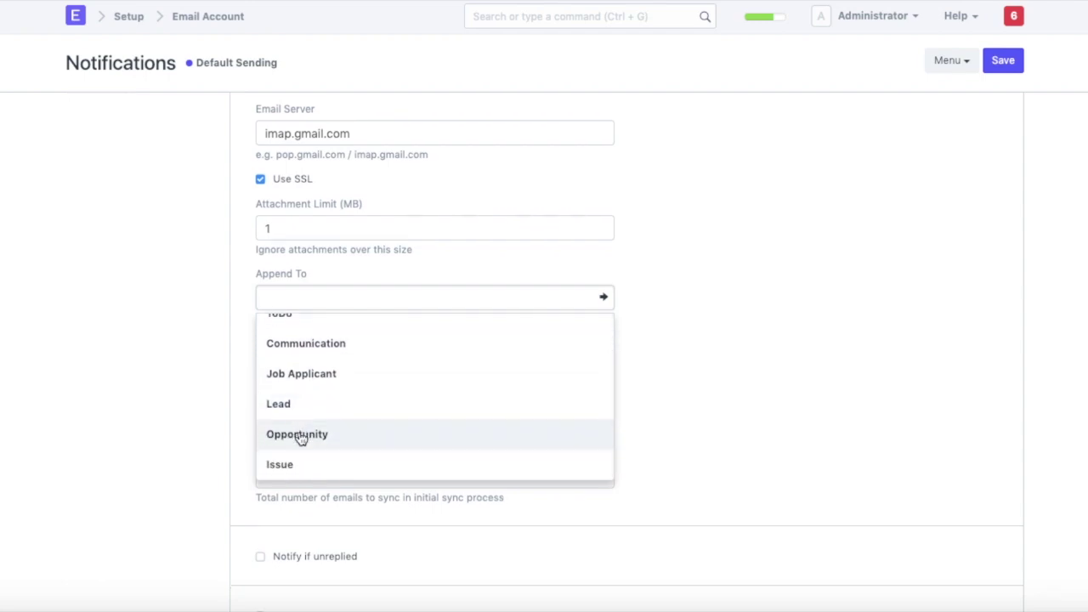
scroll(299, 415, "down", 1)
scroll(302, 412, "up", 1)
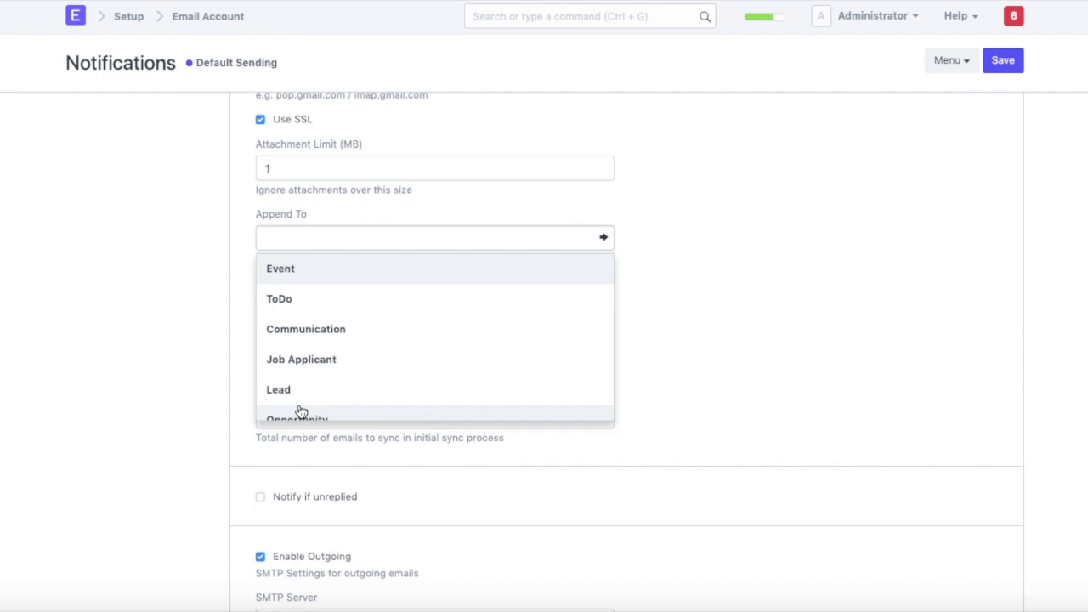
key("Escape")
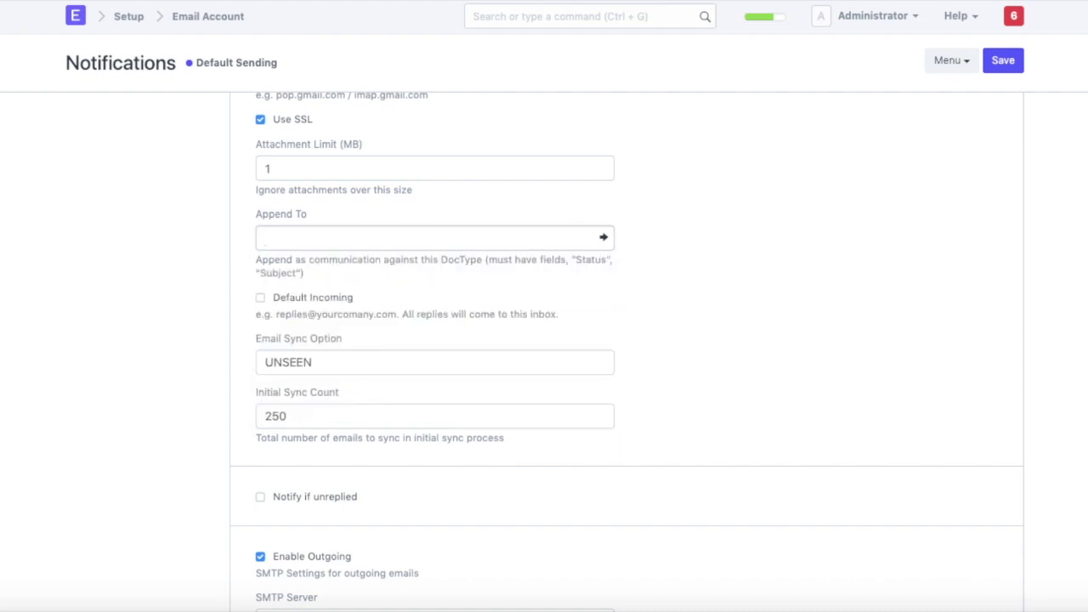
Start a new Gmail message addressed to the ERPNext mailbox.
left_click(76, 19)
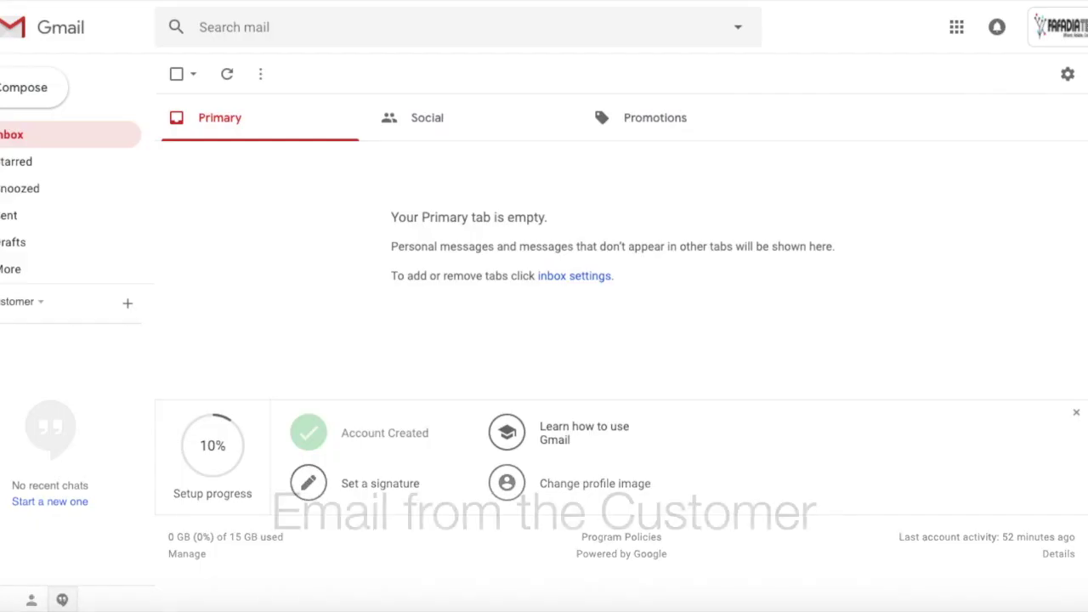
left_click(10, 107)
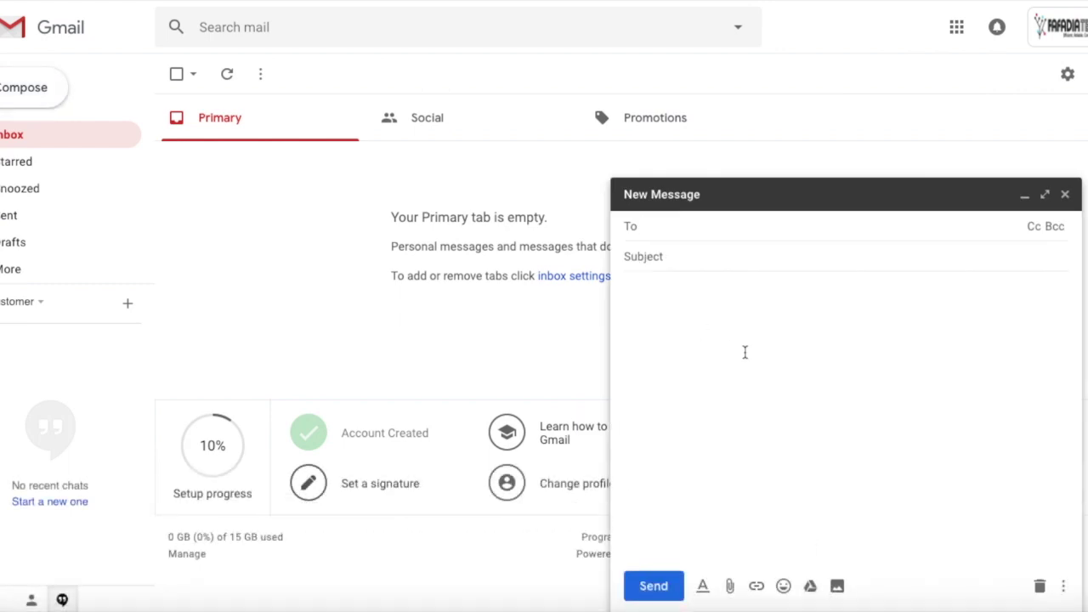
type("adi")
key("BackSpace")
key("BackSpace")
key("BackSpace")
type("erp")
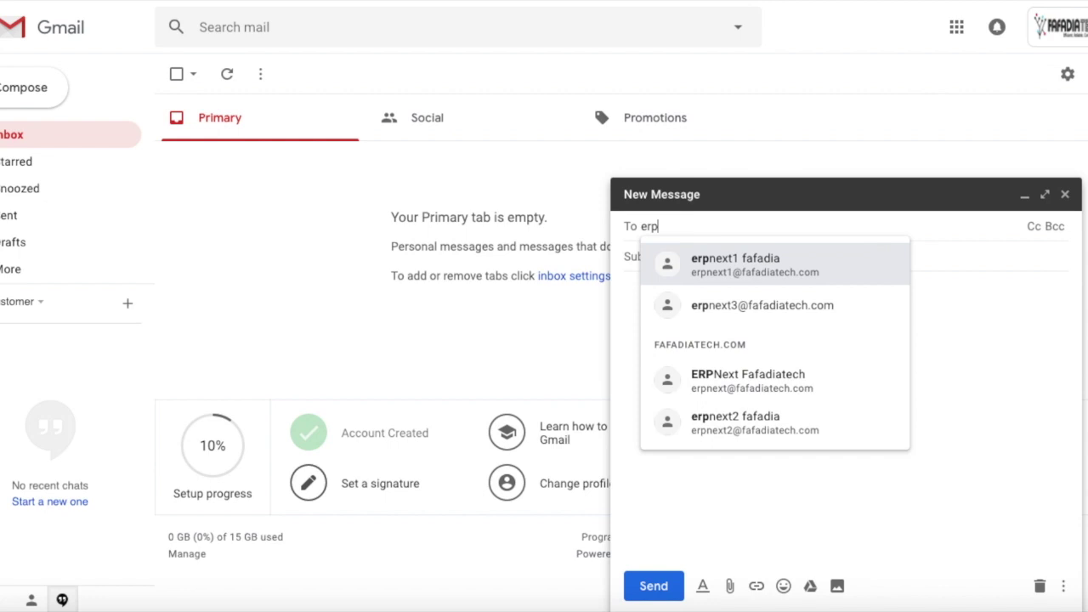
key("Return")
Send it with subject 'RFQ' and body 'Please send a quotation for Equipment 1. 4nos.', then return to ERPNext.
left_click(713, 269)
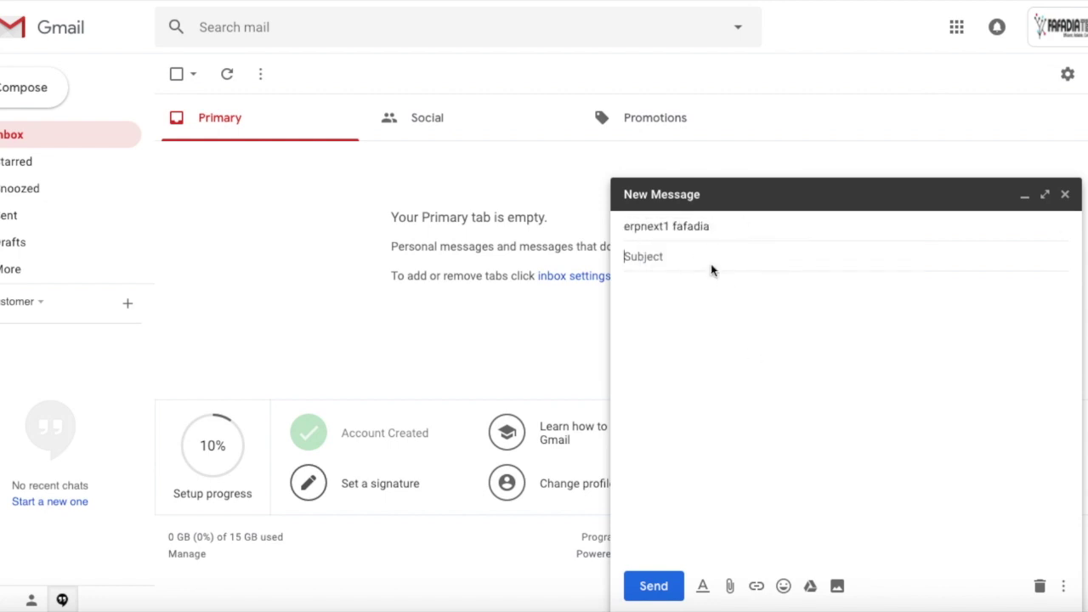
type("R")
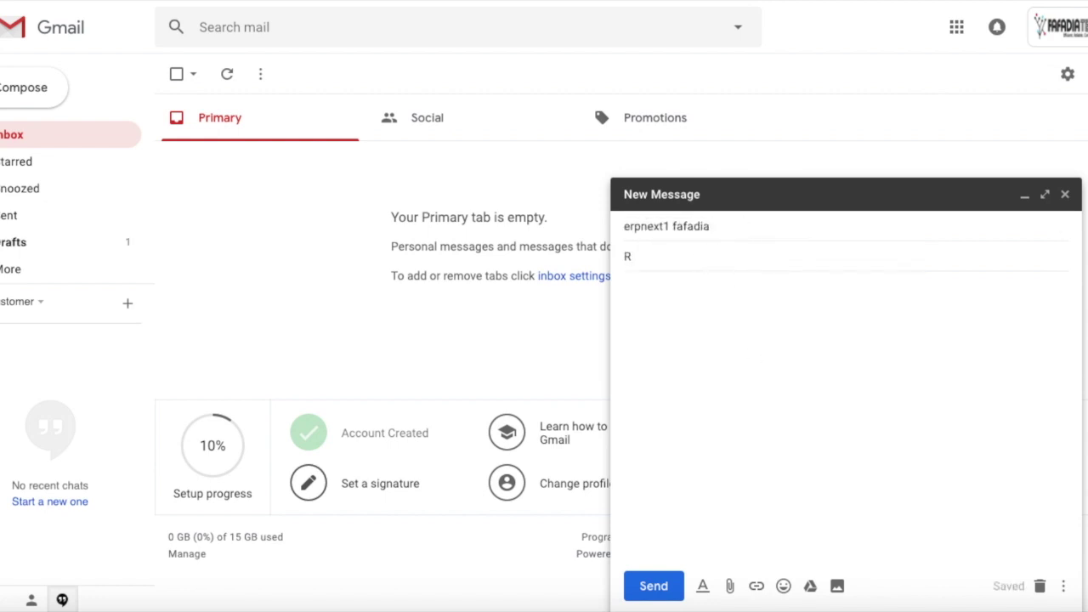
type("FQ")
left_click(624, 287)
type("P")
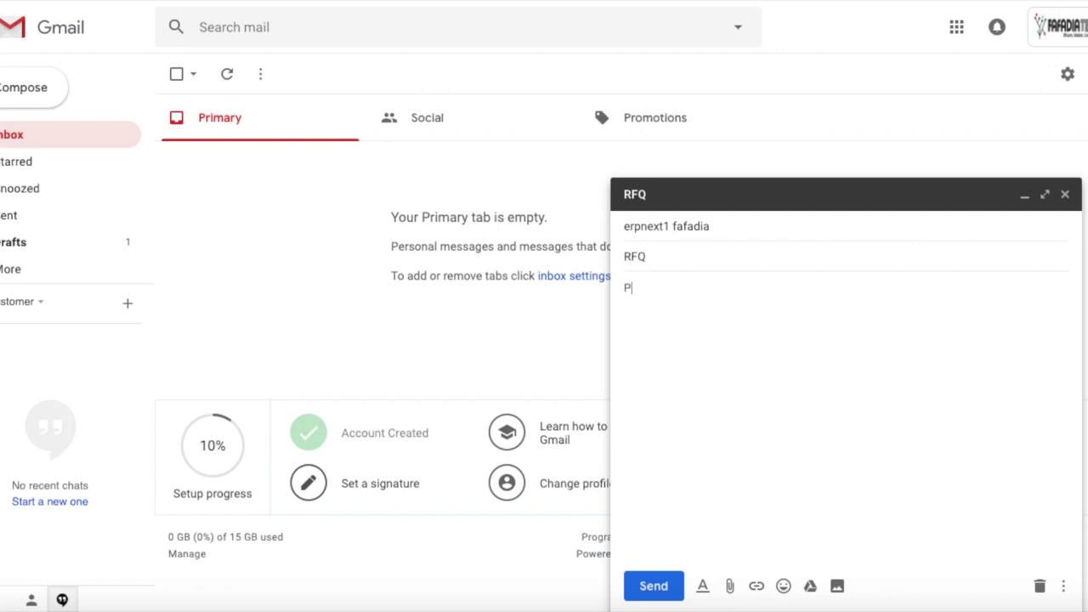
type("lease send a quotation for")
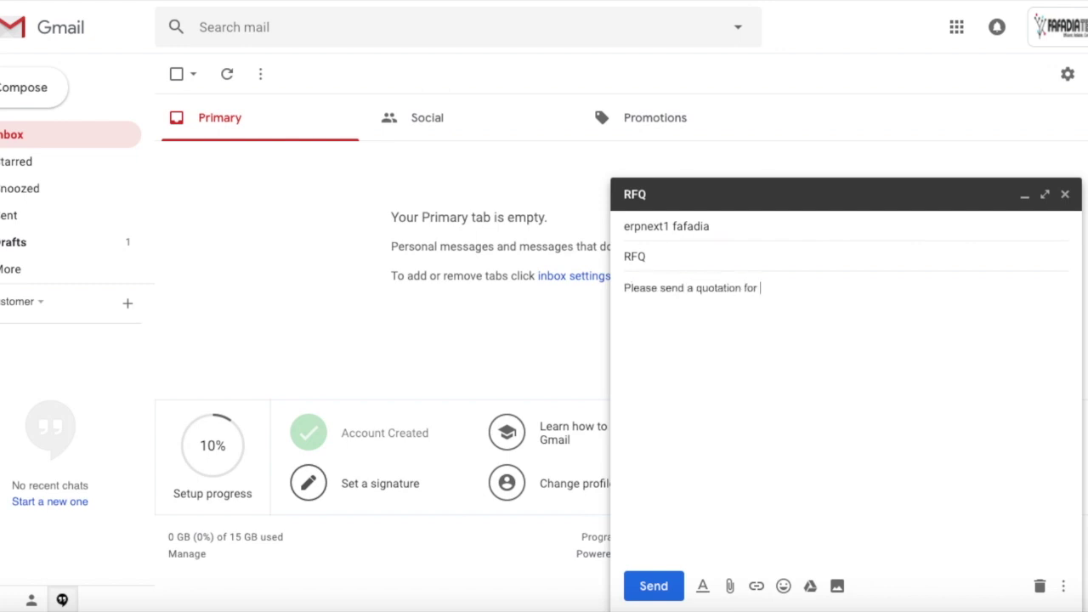
type(" Equipment 1. 4nos.")
left_click(653, 587)
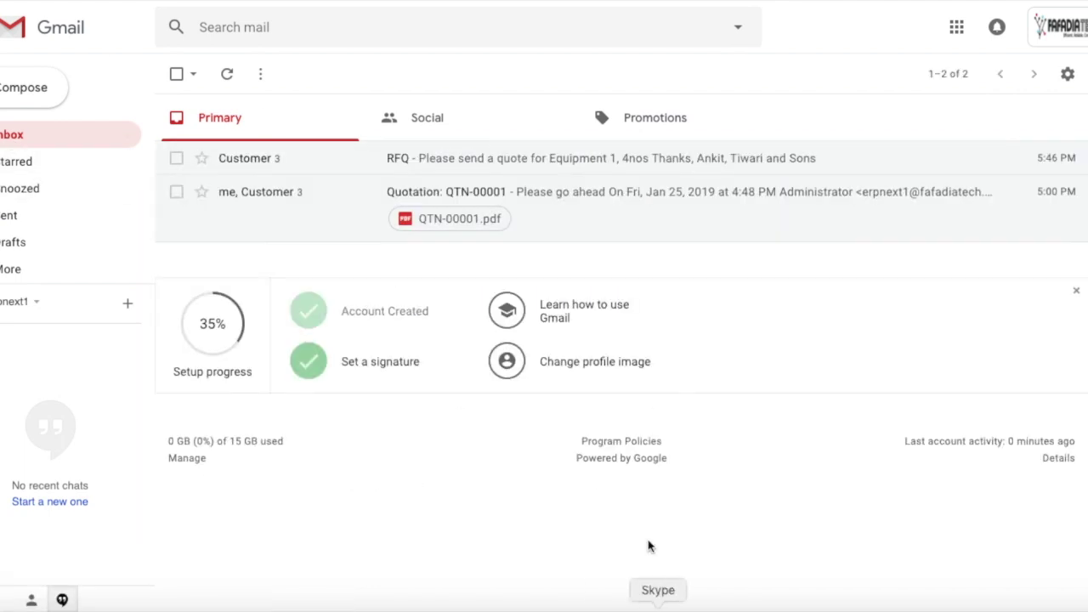
key("ctrl+Up")
left_click(828, 185)
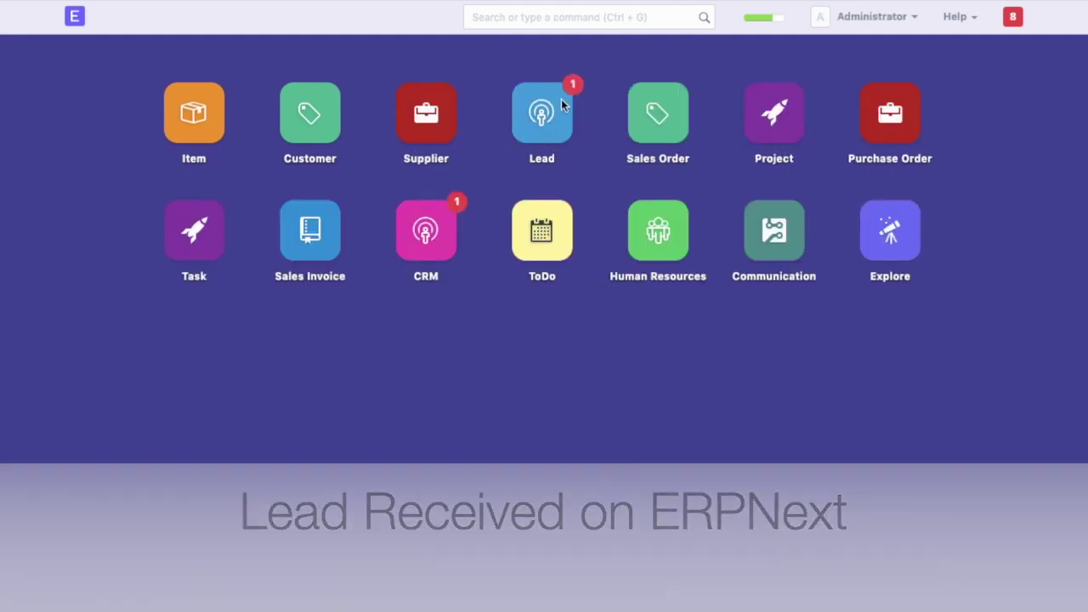
Open lead LEAD-00001 from the Leads list.
left_click(551, 129)
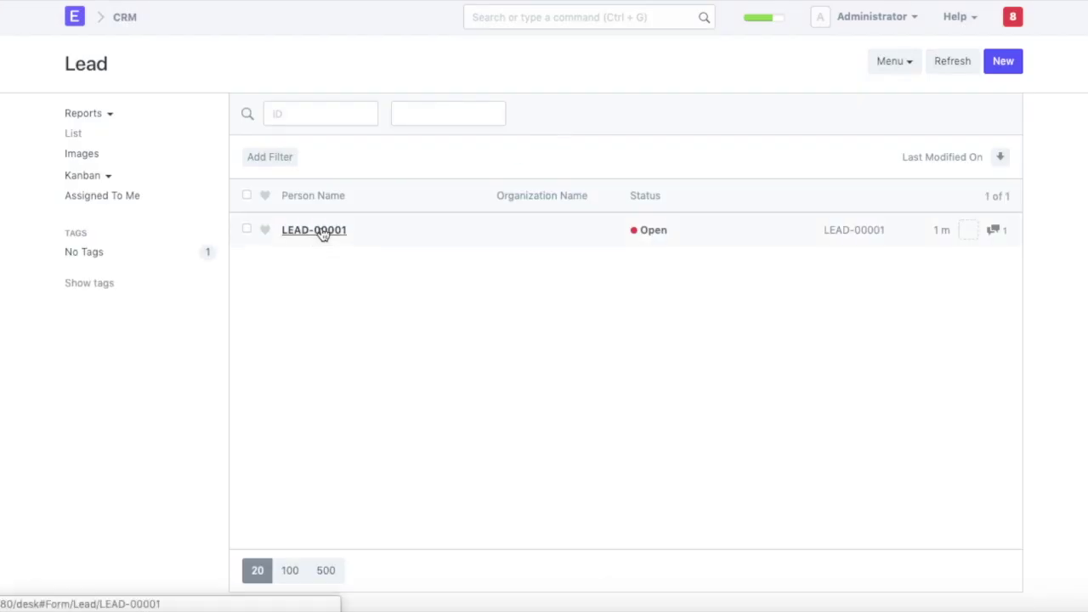
left_click(316, 233)
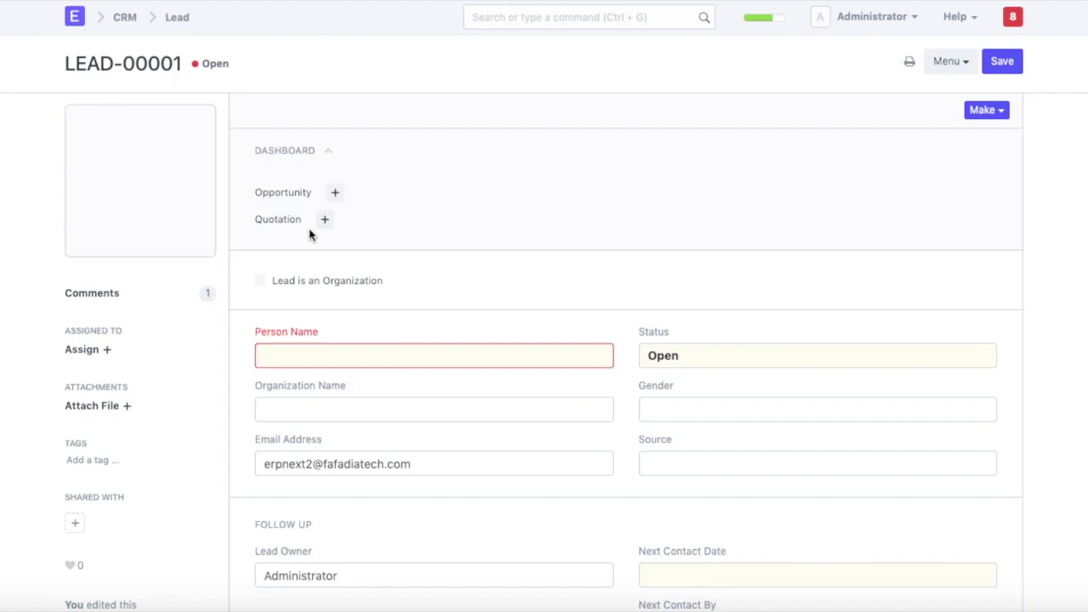
scroll(329, 349, "down", 6)
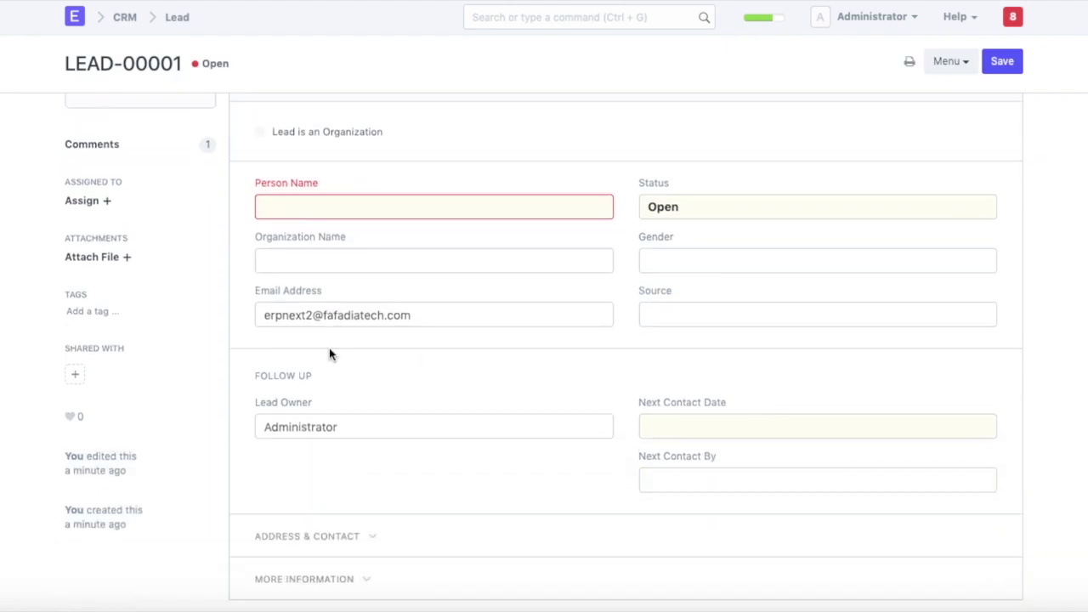
scroll(330, 349, "down", 2)
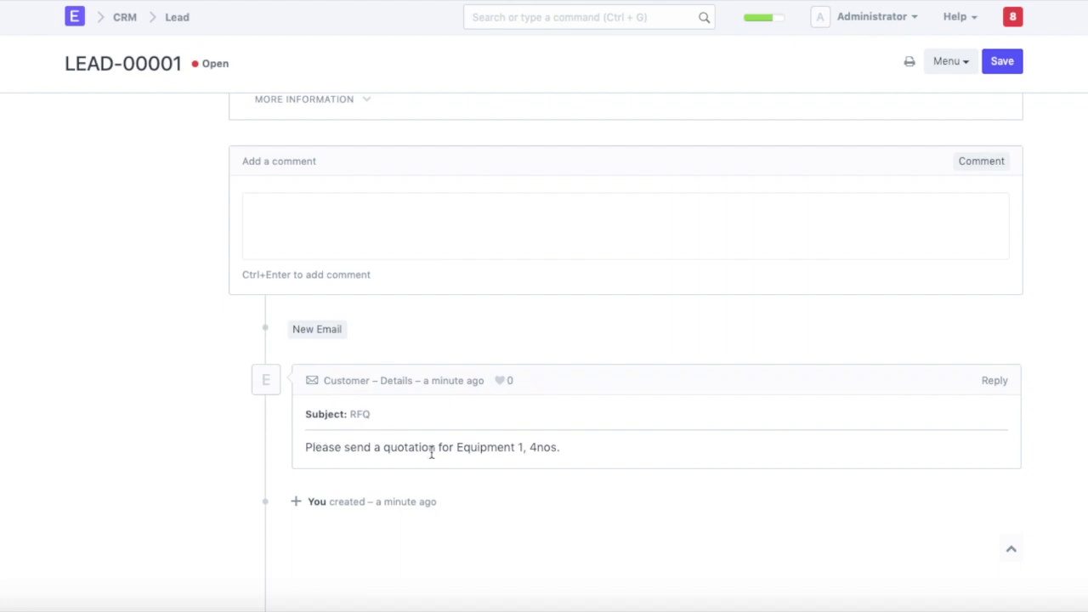
scroll(454, 453, "up", 8)
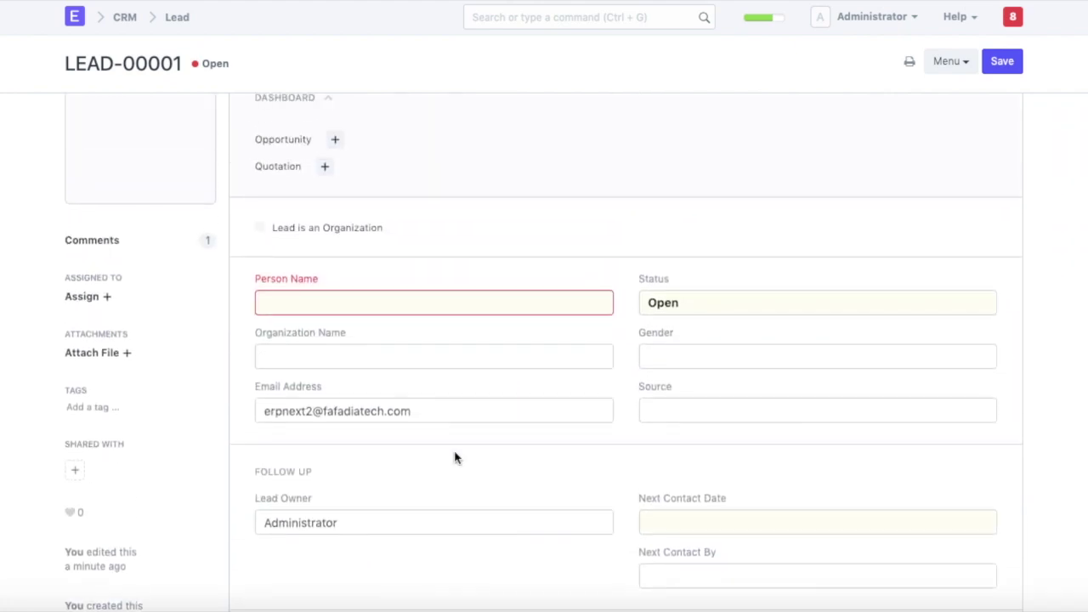
Enter the contact's person name and organization name 'Tiwari and Sons' on the lead.
left_click(345, 298)
type("Ankit")
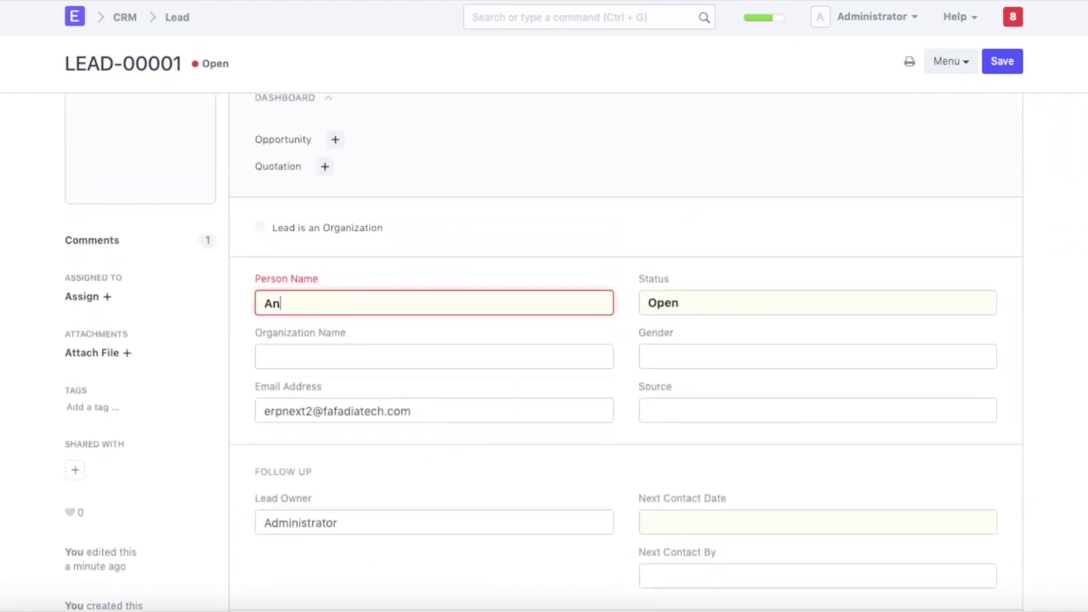
left_click(265, 357)
type("Tiwari")
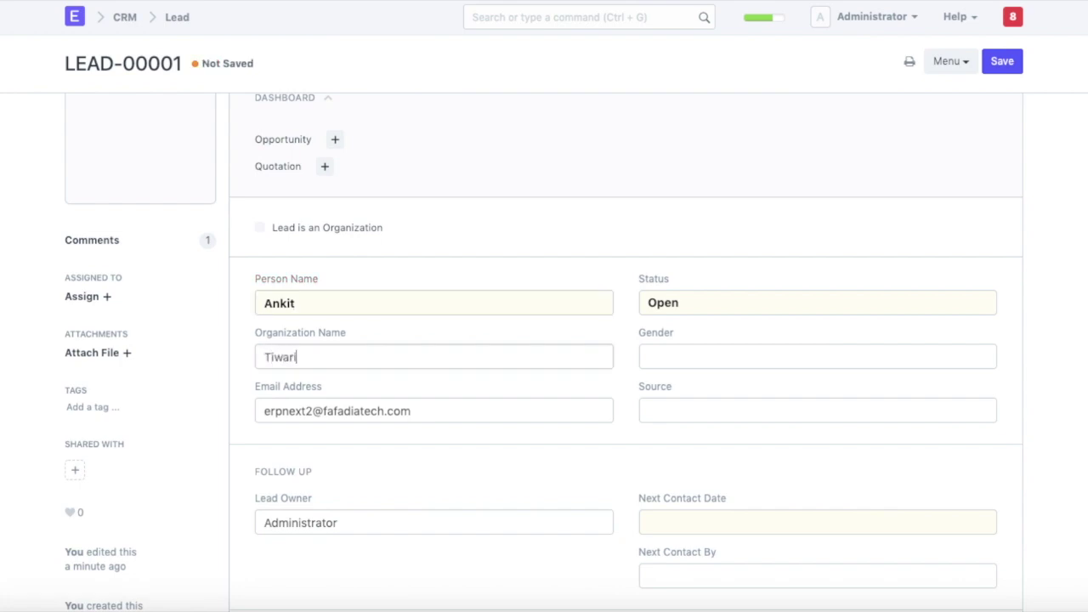
type(" and Do")
key("BackSpace")
key("BackSpace")
type("Sonds")
key("BackSpace")
type("s")
Replace the lead owner with the sales person user and save the lead.
scroll(354, 345, "down", 5)
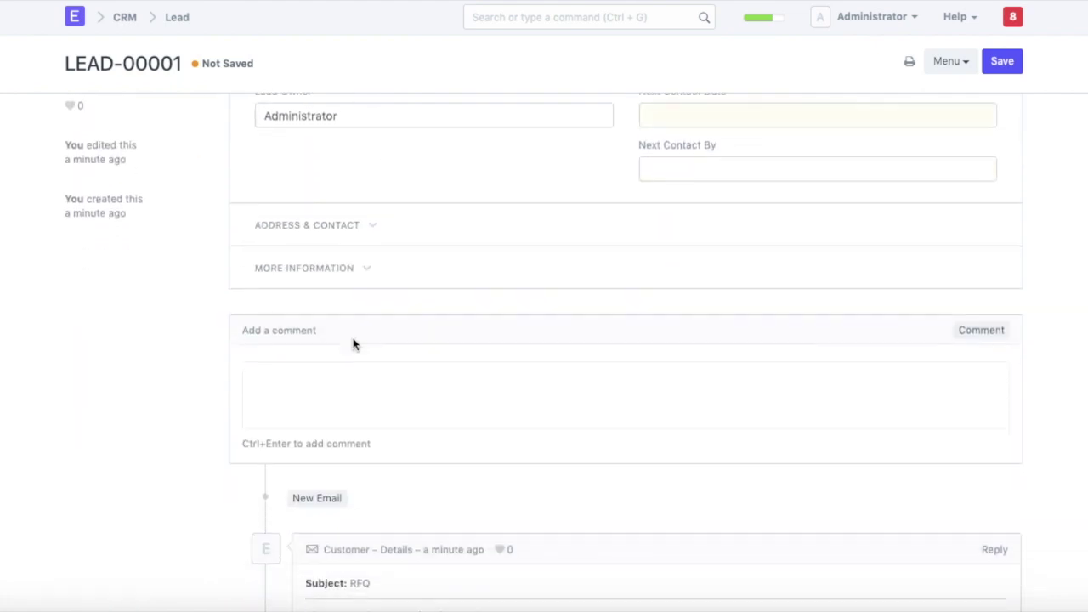
scroll(354, 344, "down", 3)
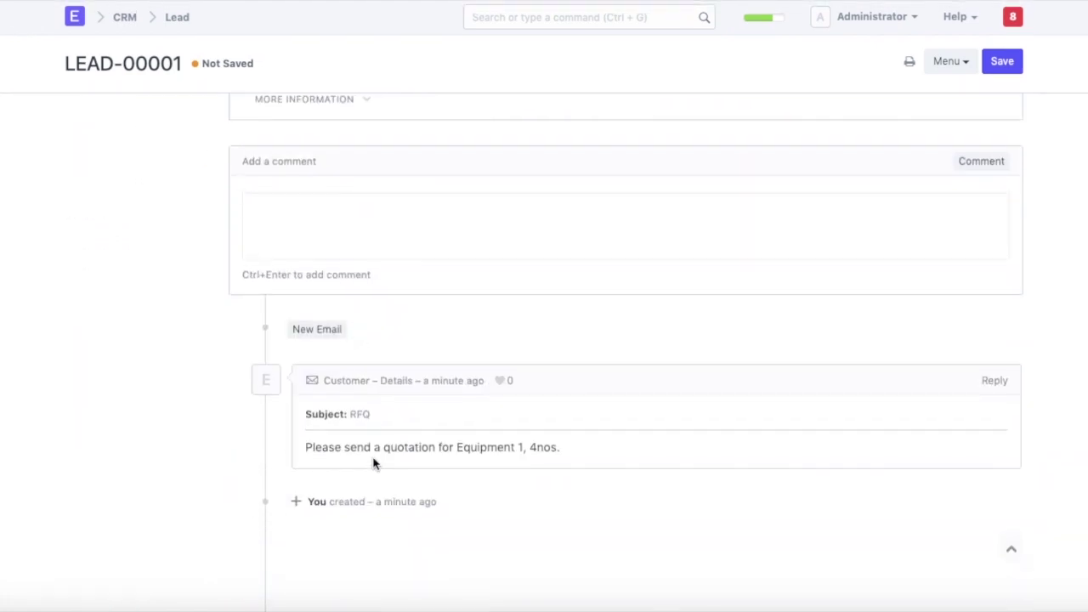
scroll(406, 466, "up", 10)
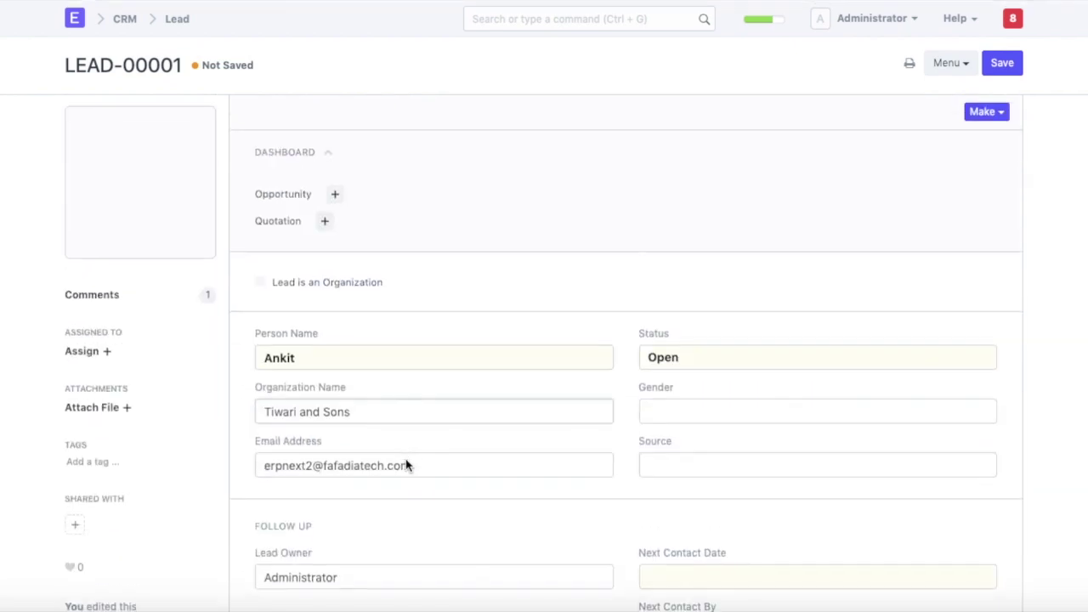
scroll(406, 459, "down", 10)
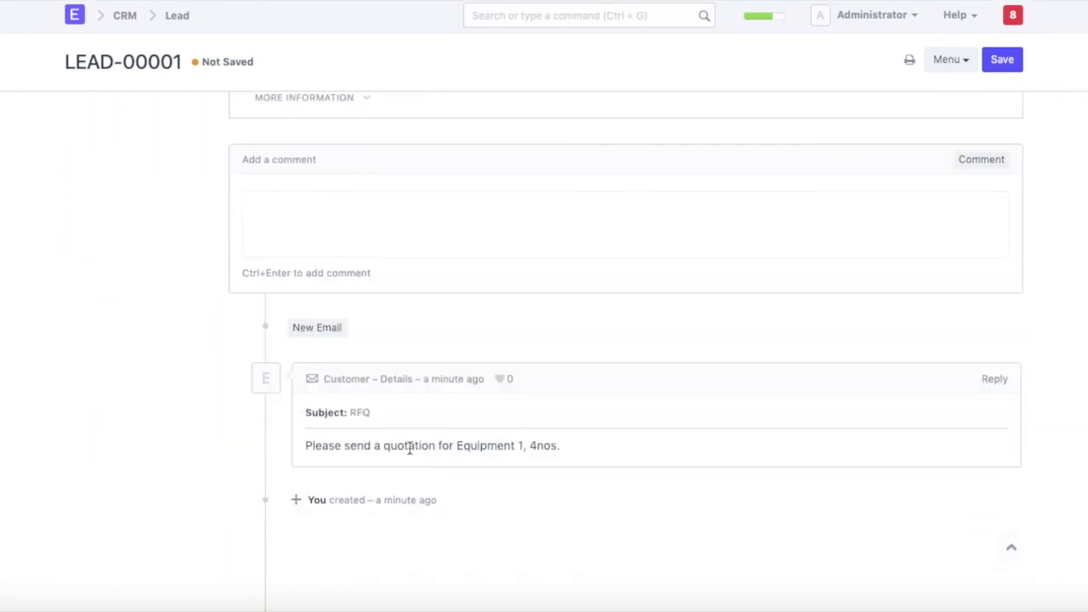
scroll(395, 457, "up", 10)
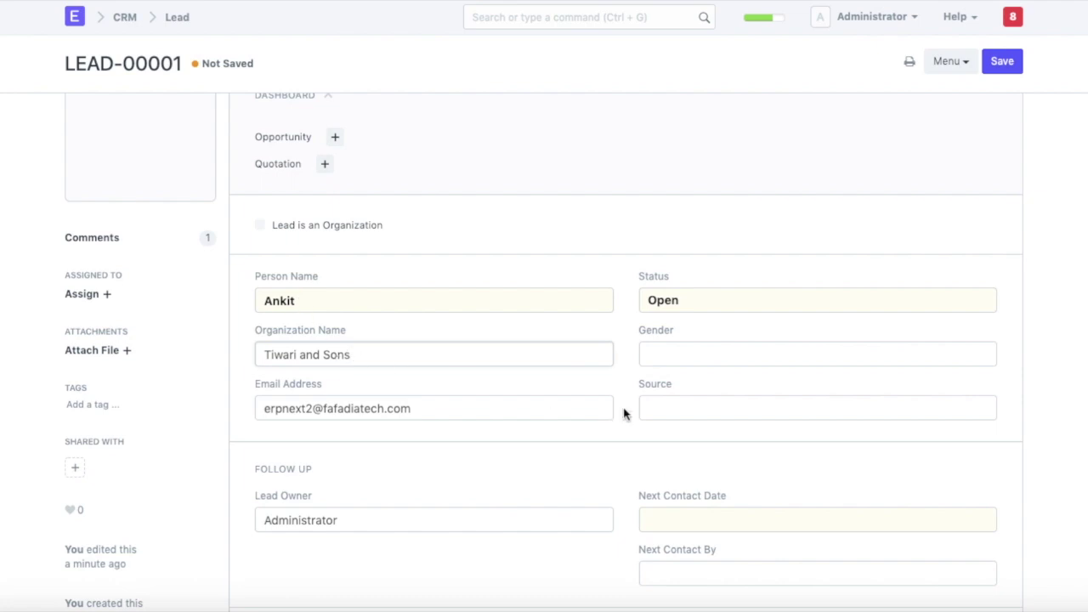
scroll(624, 413, "down", 3)
double_click(300, 273)
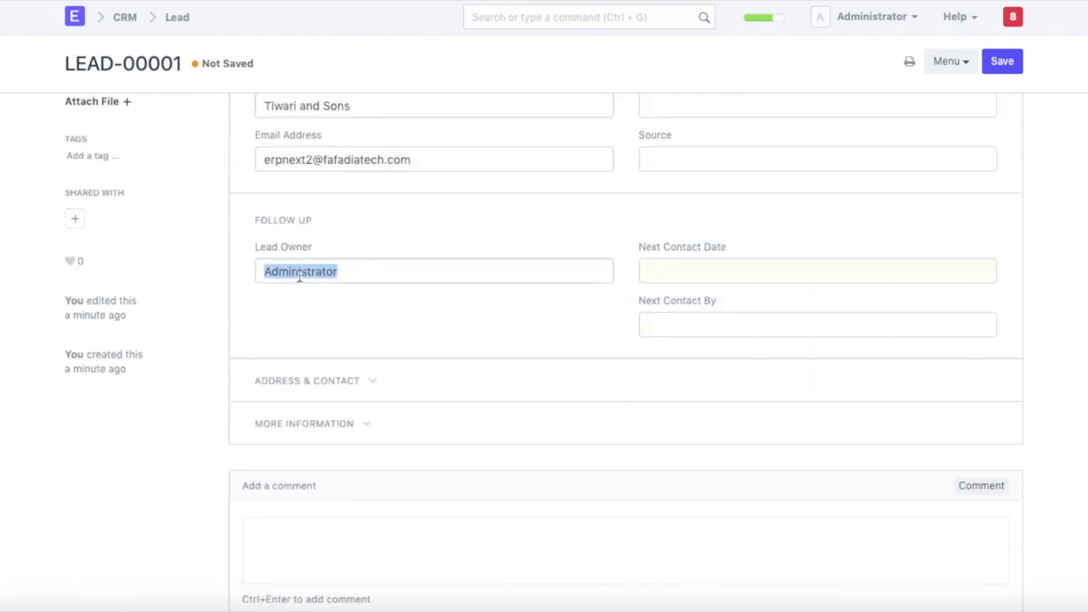
key("BackSpace")
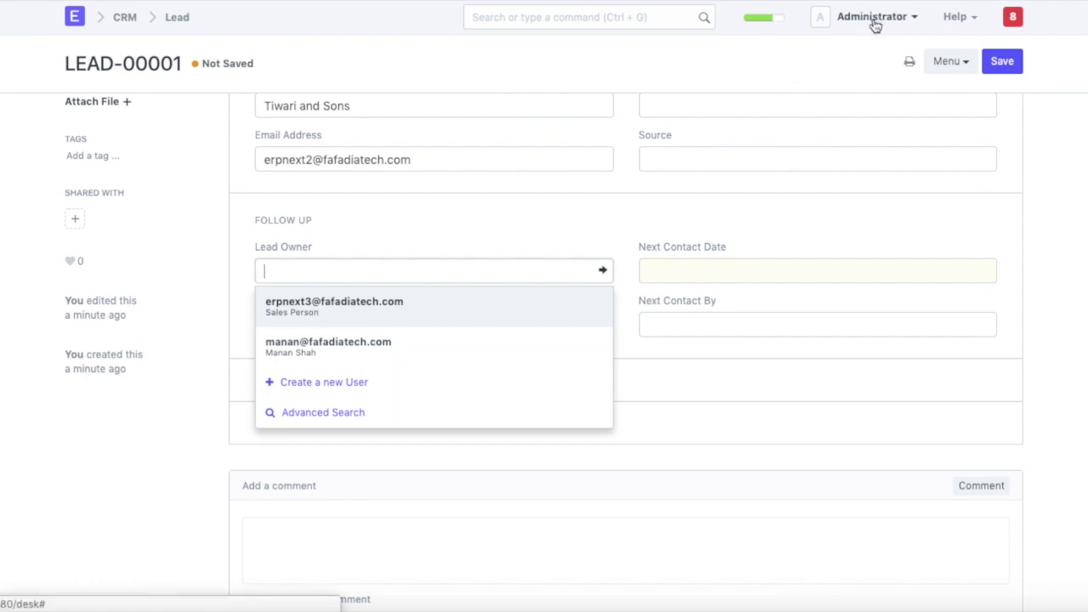
left_click(368, 308)
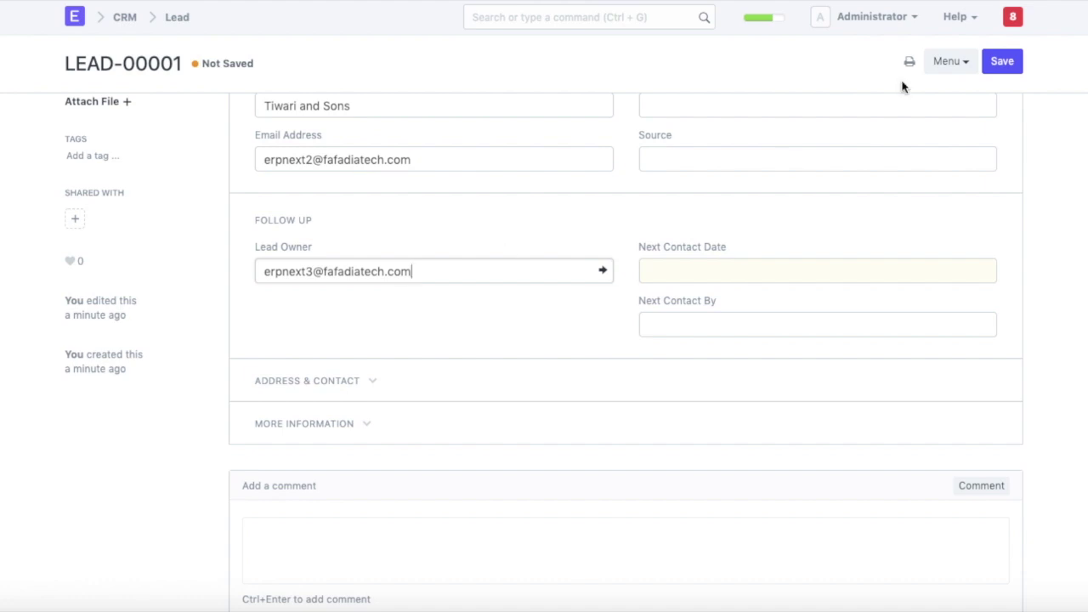
left_click(1008, 64)
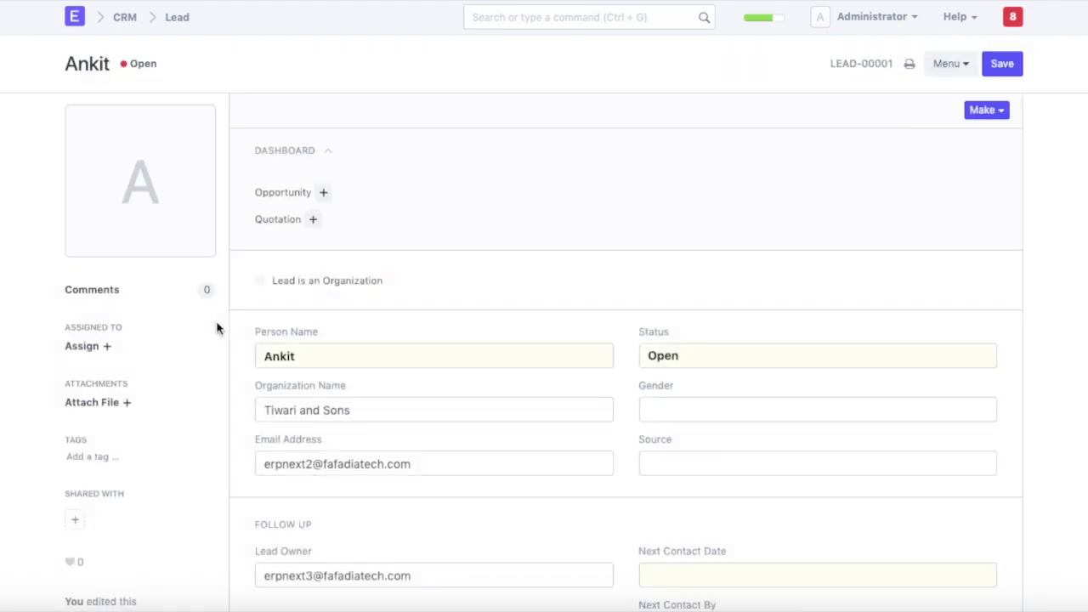
Make a customer from the lead and save it as Tiwari and Sons.
left_click(984, 111)
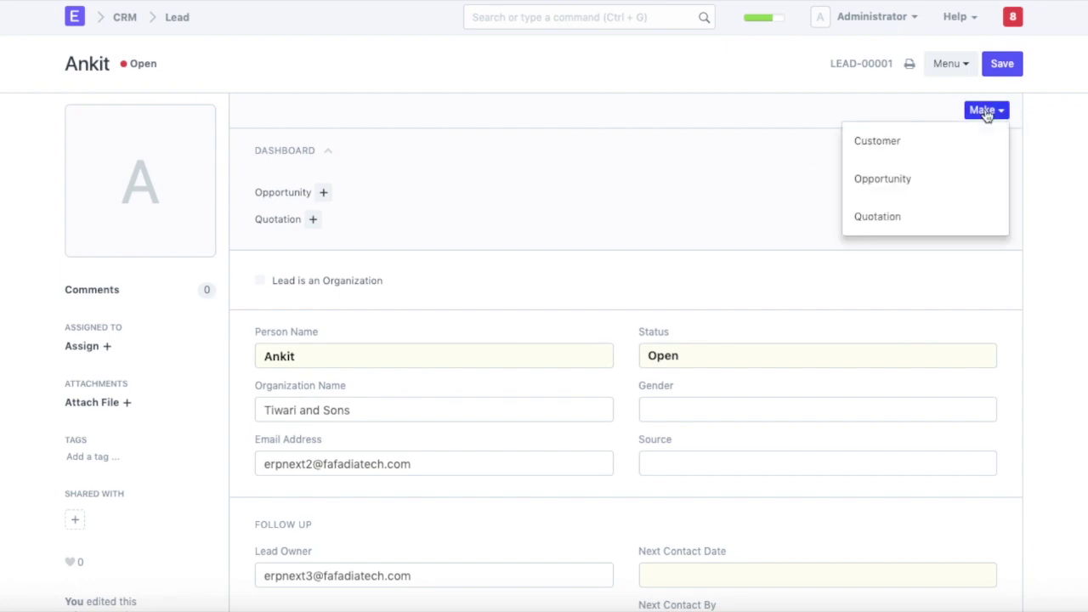
left_click(882, 144)
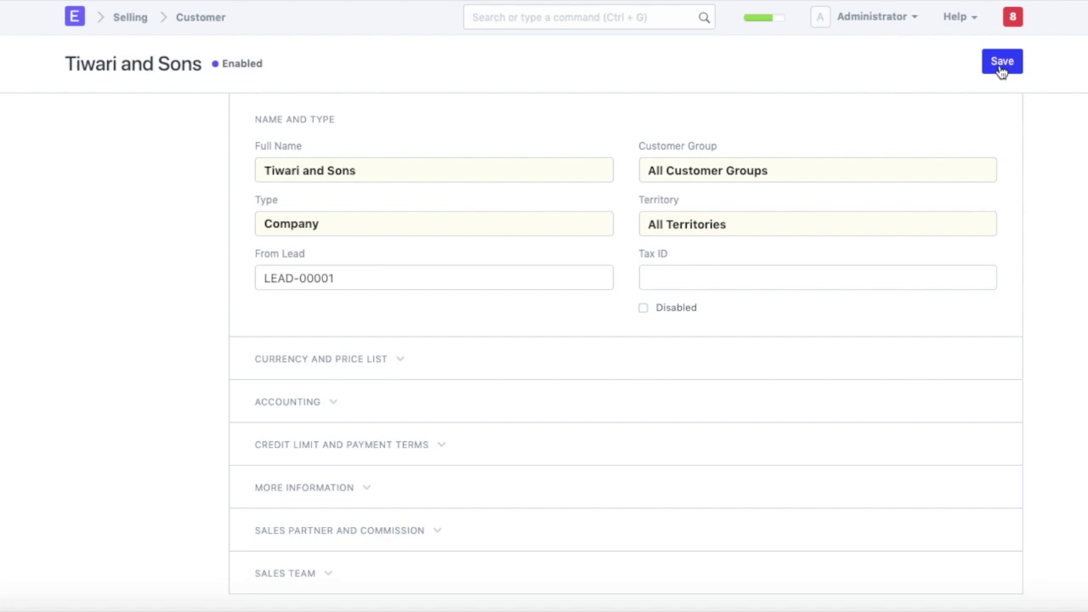
left_click(1005, 66)
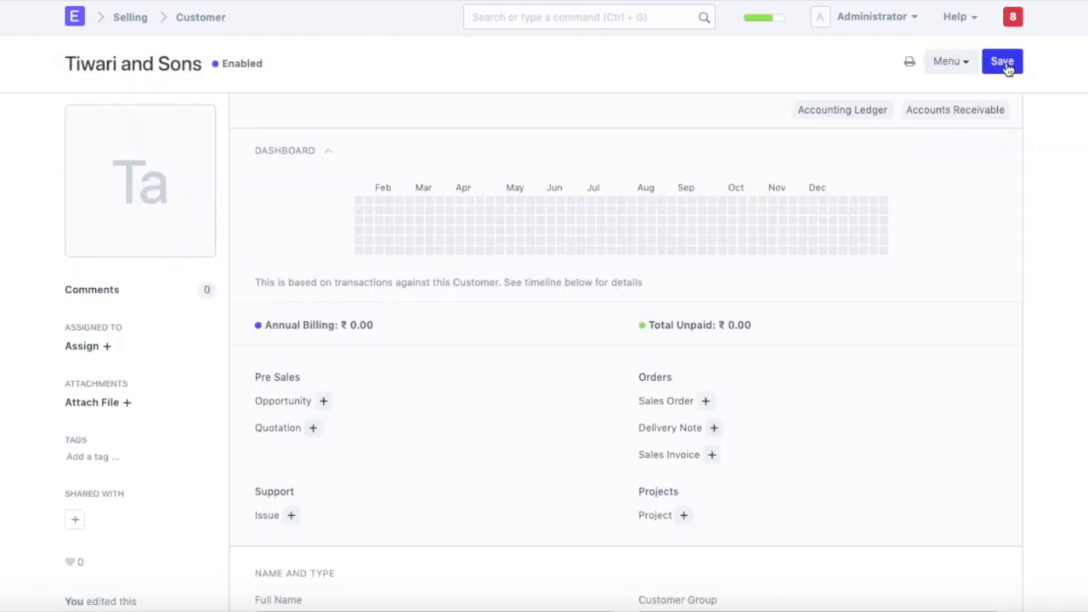
scroll(523, 314, "down", 15)
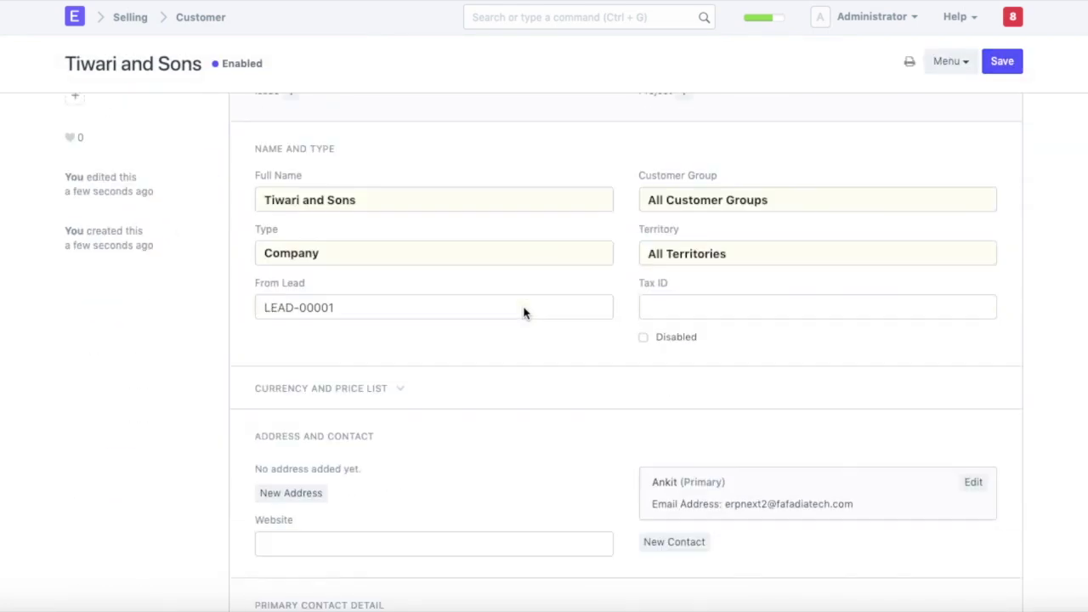
scroll(522, 311, "up", 15)
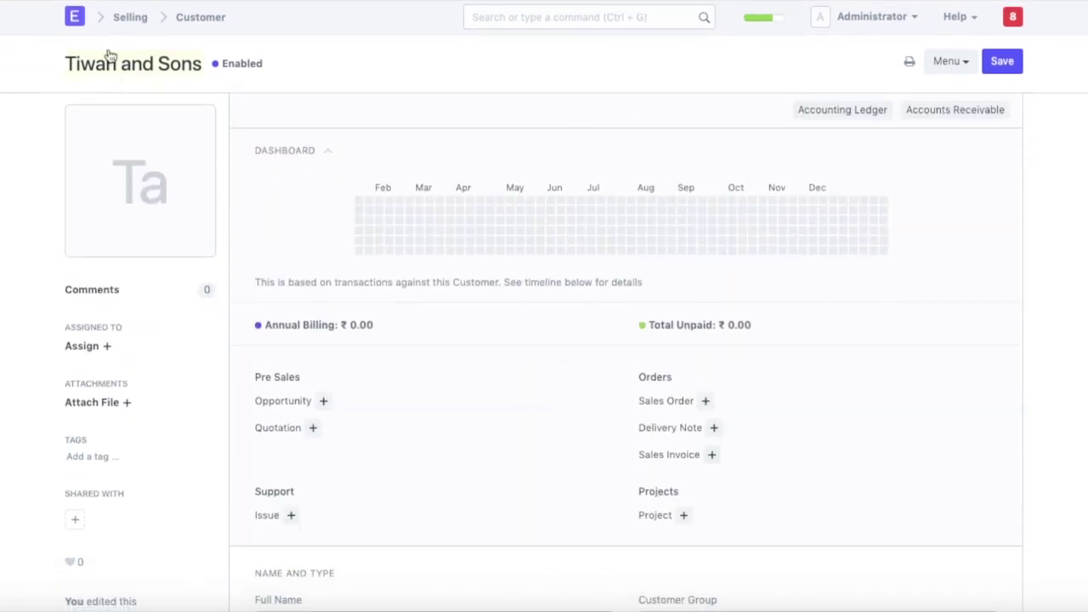
Reopen the Tiwari and Sons customer from the Customer list to review it.
left_click(77, 21)
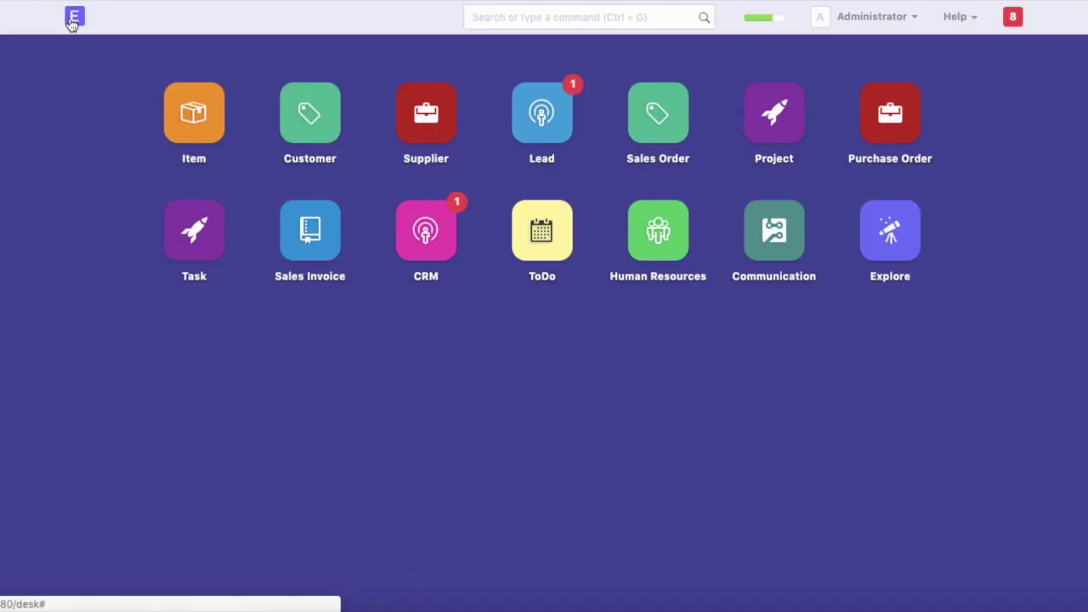
left_click(304, 134)
left_click(337, 241)
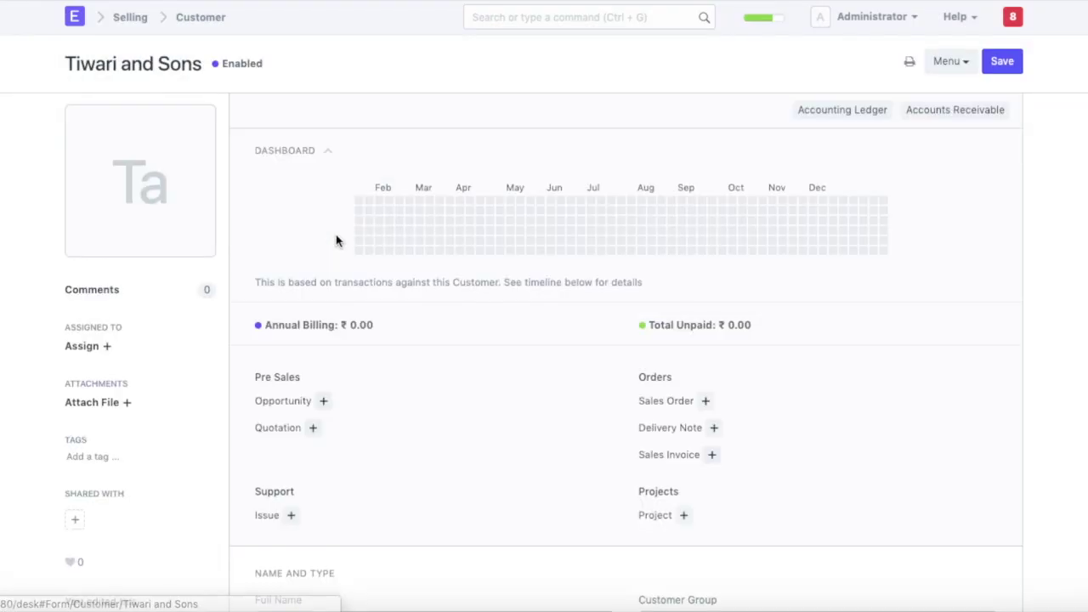
scroll(328, 280, "down", 10)
scroll(329, 287, "down", 4)
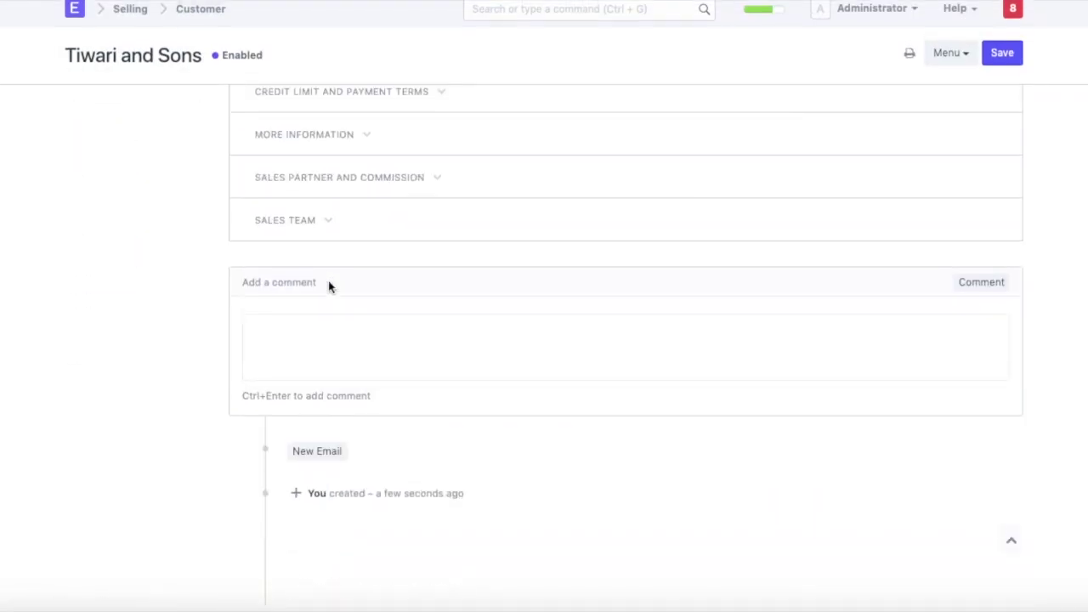
scroll(328, 287, "up", 15)
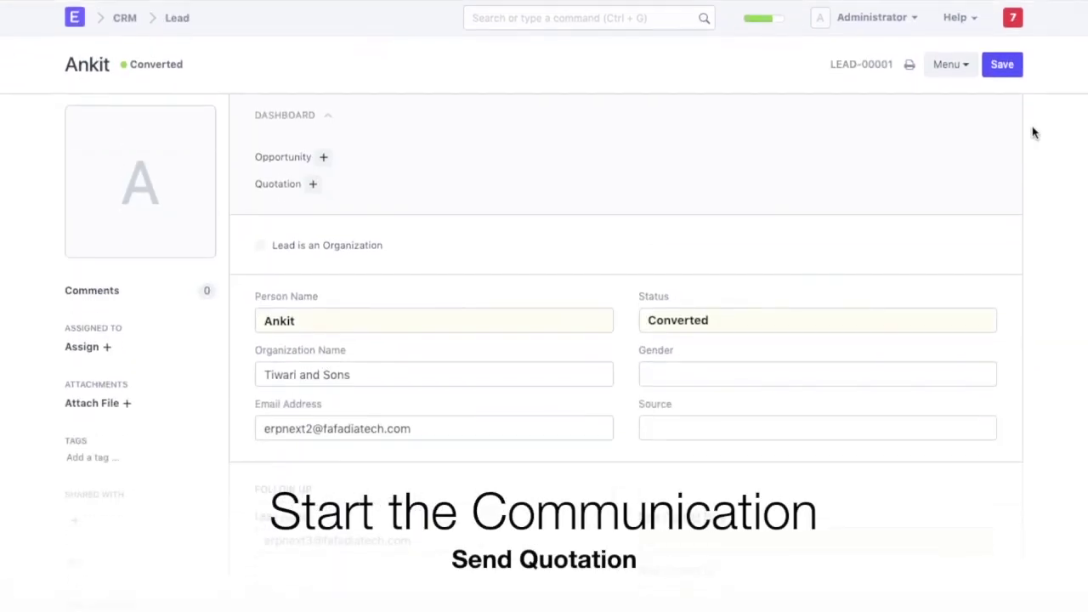
Start a new quotation from the lead with customer Tiwari and Sons.
left_click(282, 185)
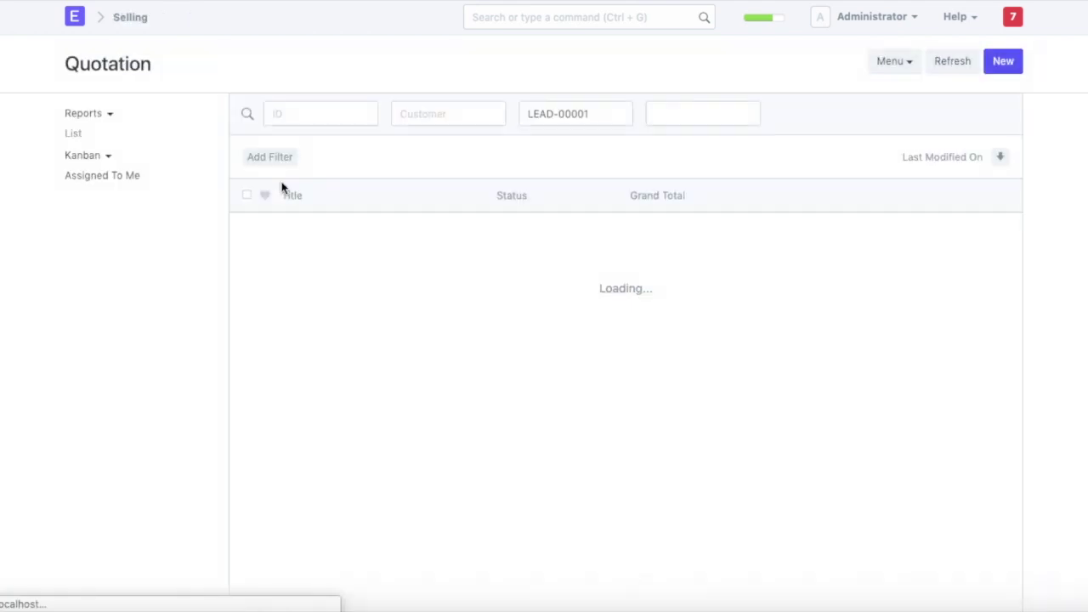
left_click(609, 382)
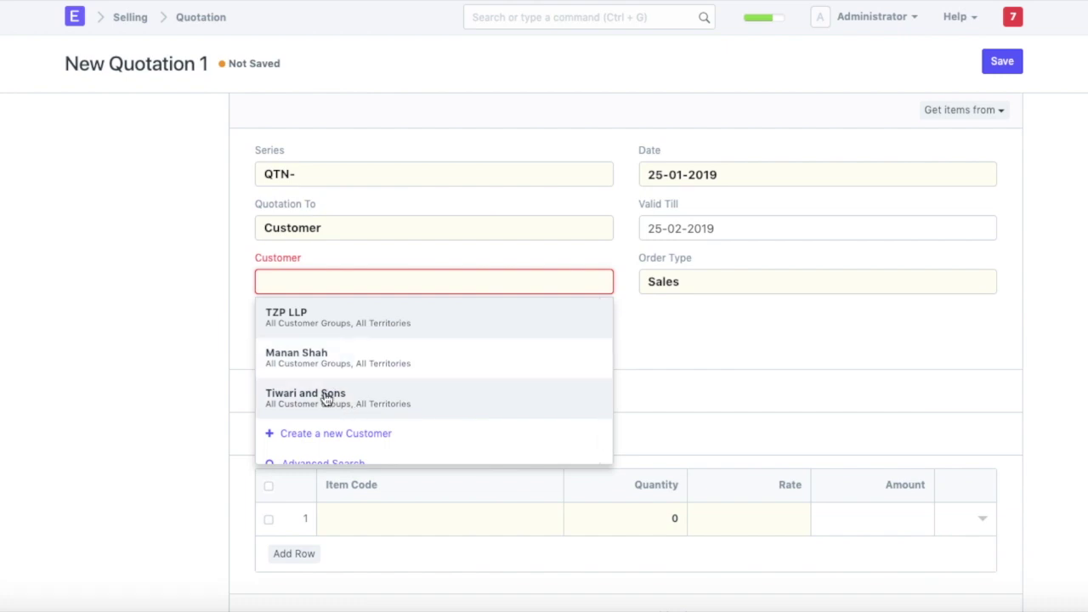
left_click(328, 400)
scroll(399, 395, "down", 1)
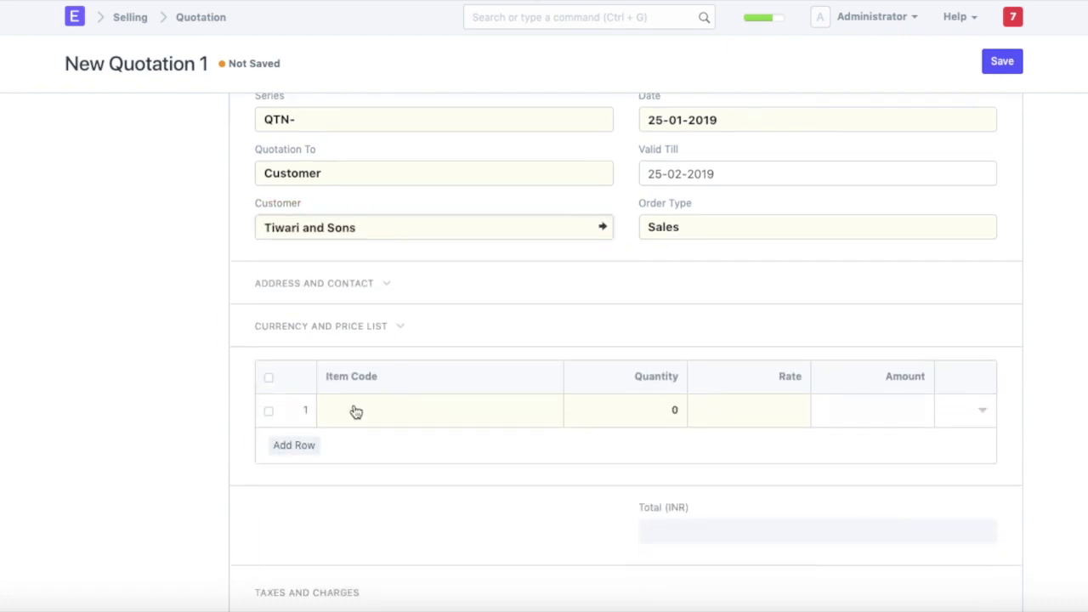
Add item E001 with quantity 4 at 200 each (₹800) and save the quotation.
left_click(352, 408)
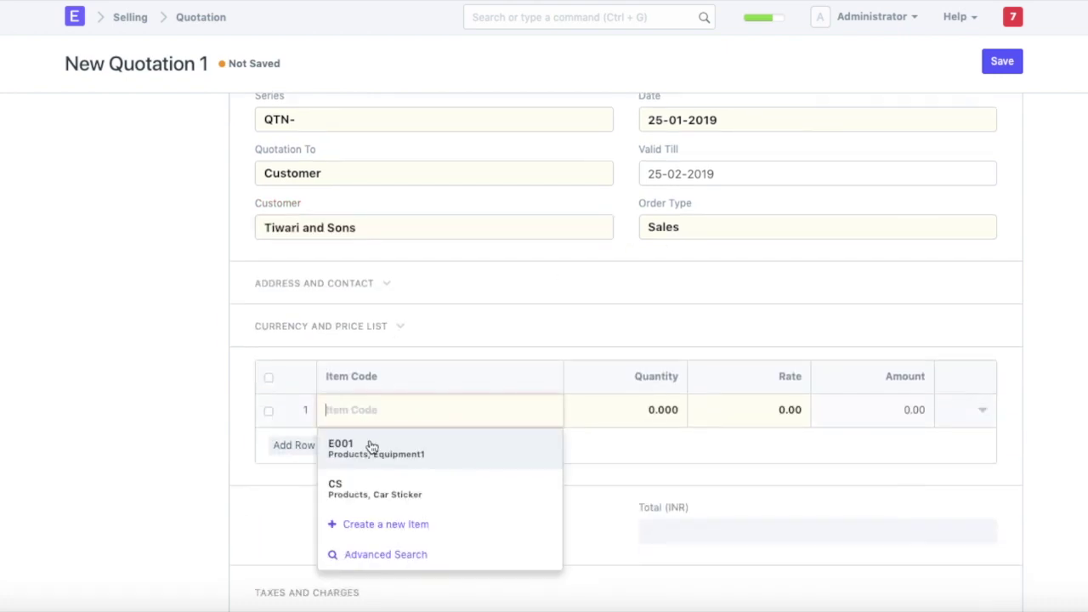
left_click(371, 448)
left_click(651, 408)
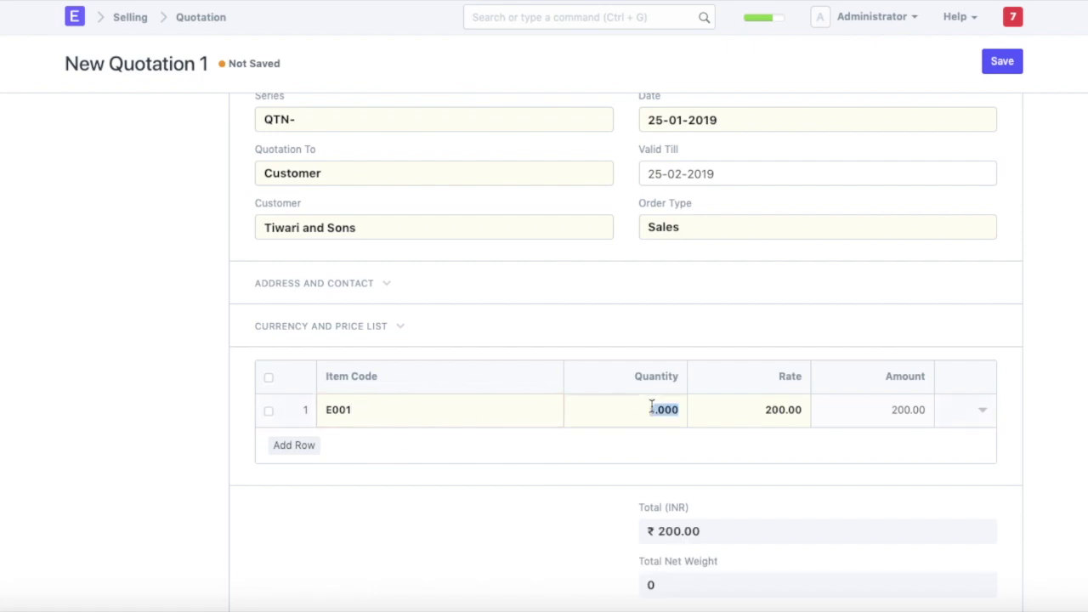
type("4")
key("Tab")
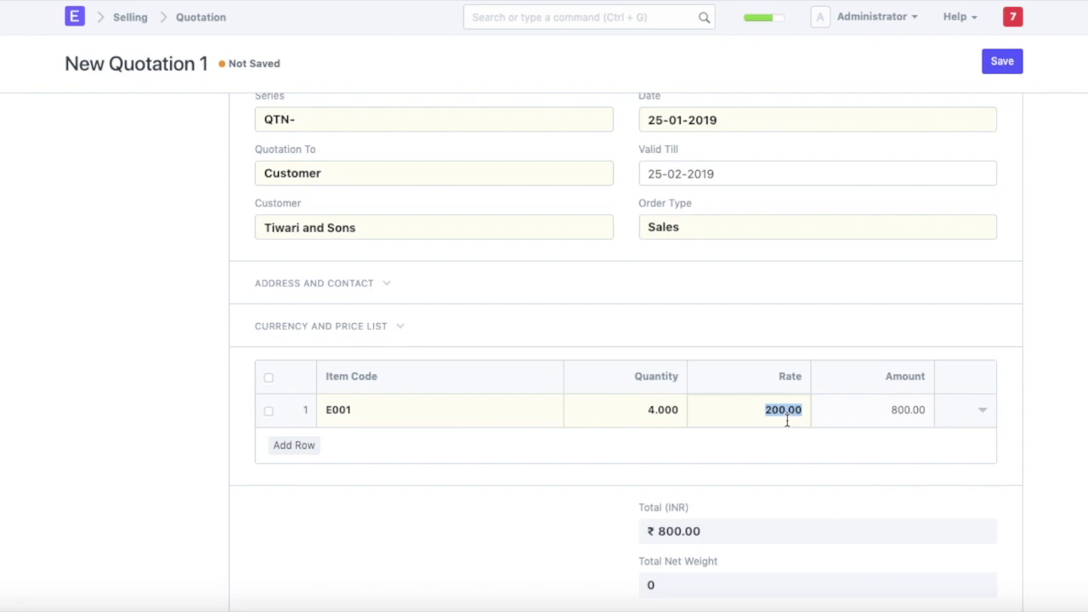
scroll(703, 427, "down", 3)
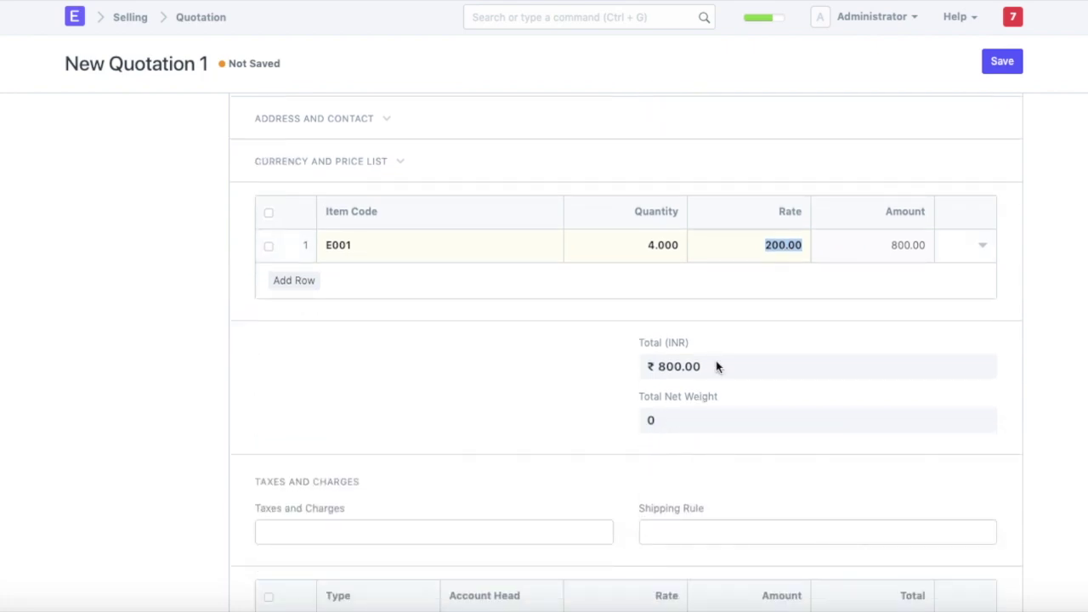
scroll(715, 366, "down", 5)
scroll(715, 360, "up", 8)
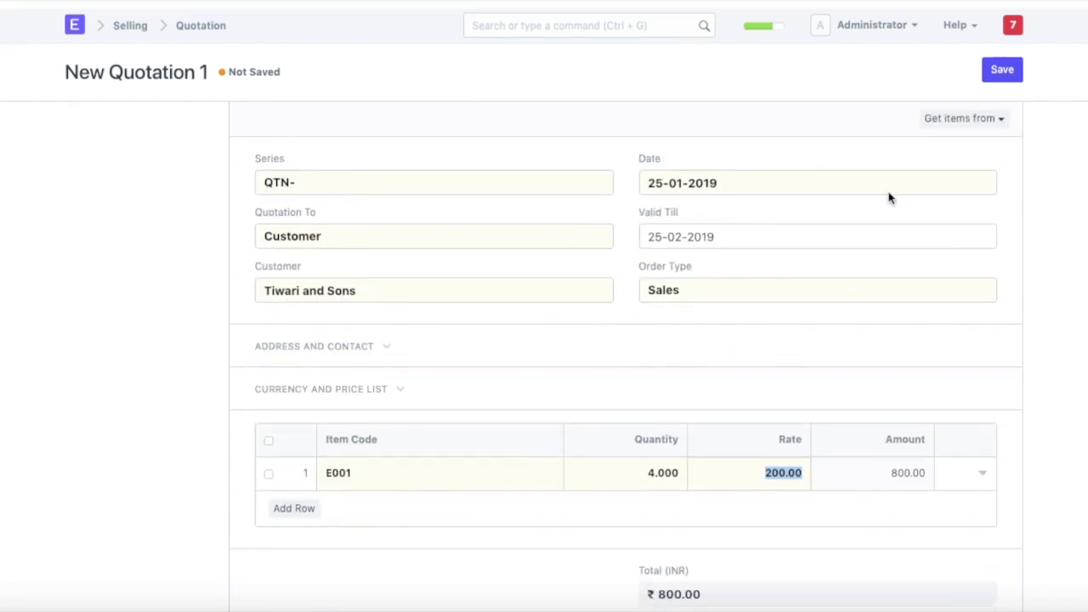
left_click(1001, 61)
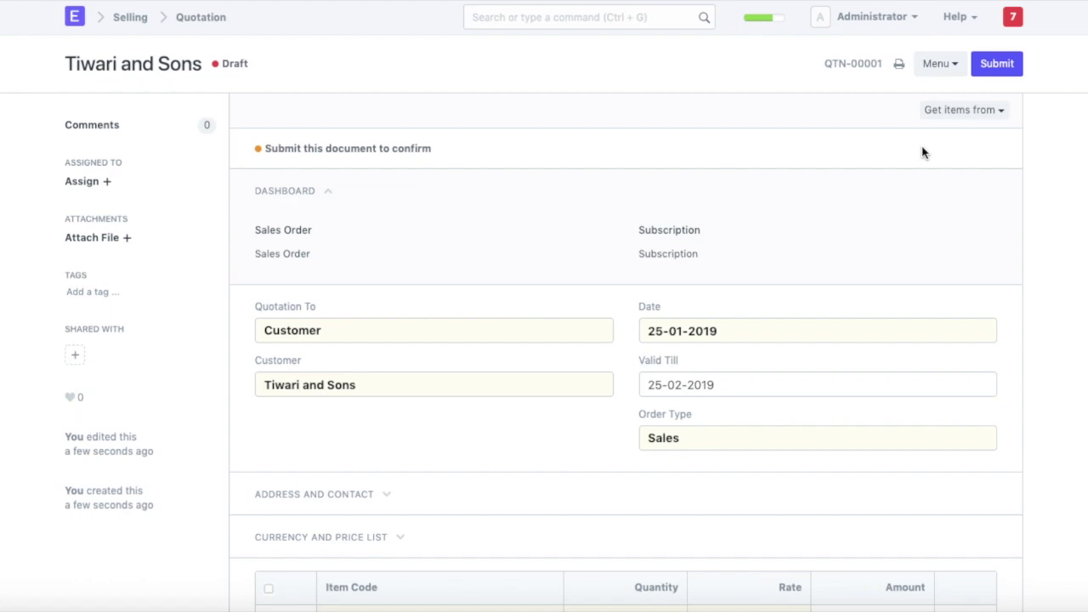
Submit QTN-00001 and email it with a message saying the quotation is attached.
left_click(1003, 68)
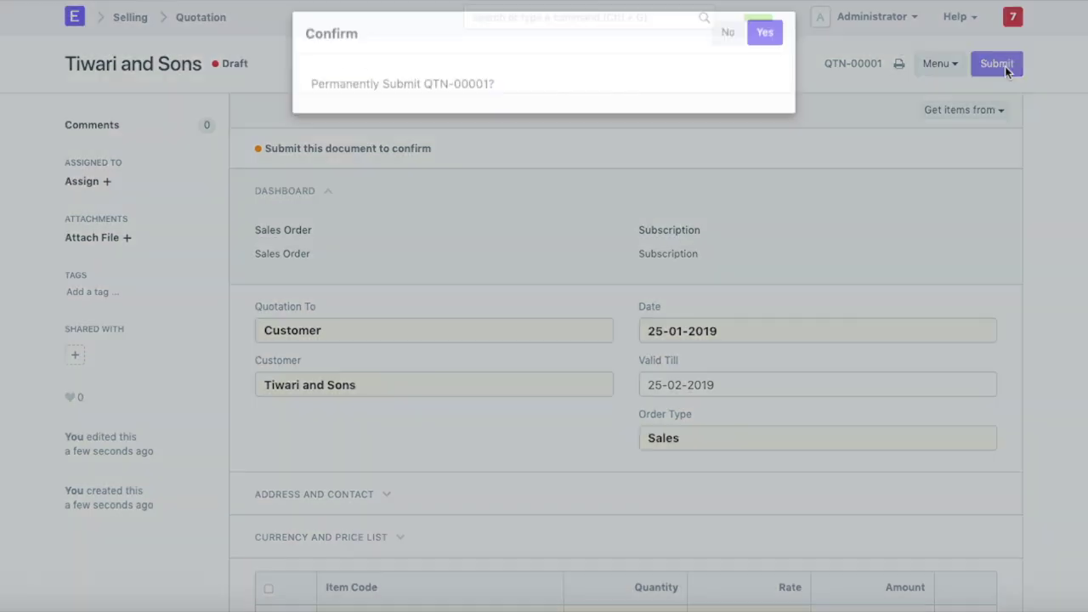
left_click(769, 51)
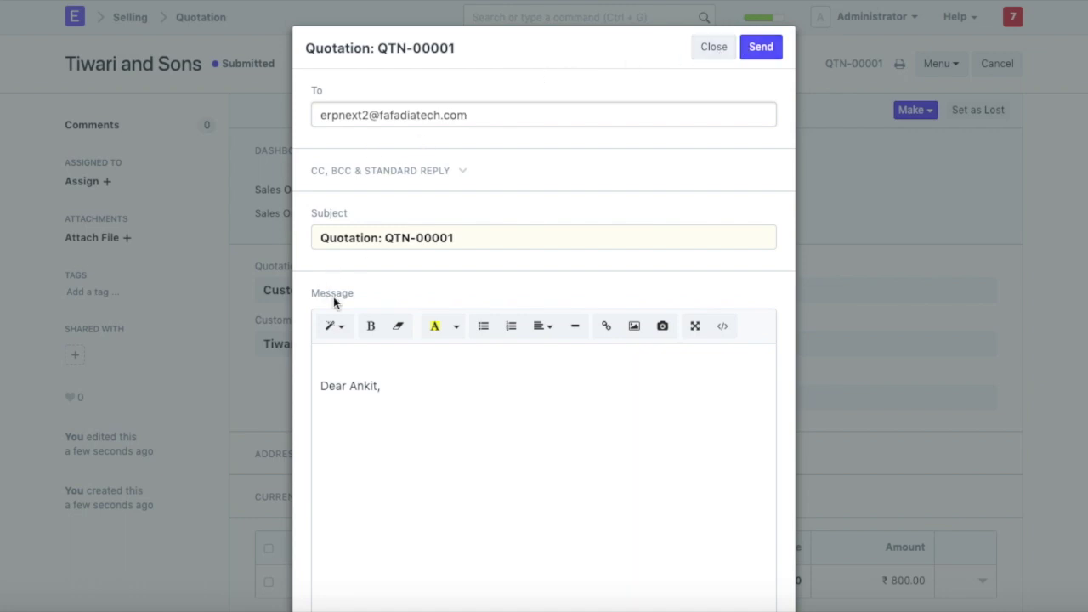
left_click(359, 412)
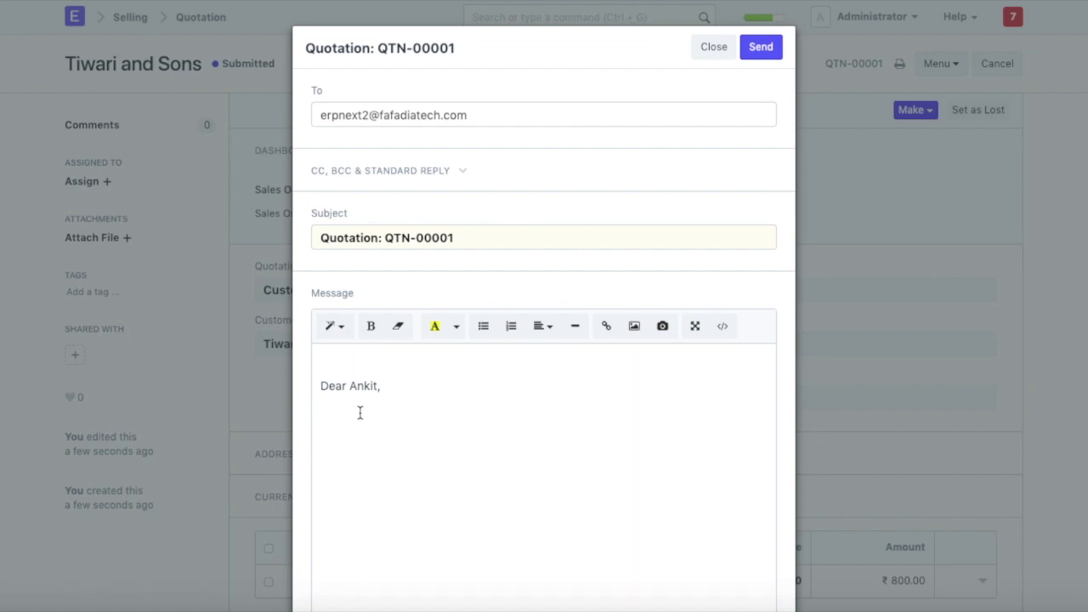
type("Please find attached the quo")
key("BackSpace")
key("BackSpace")
type("quot")
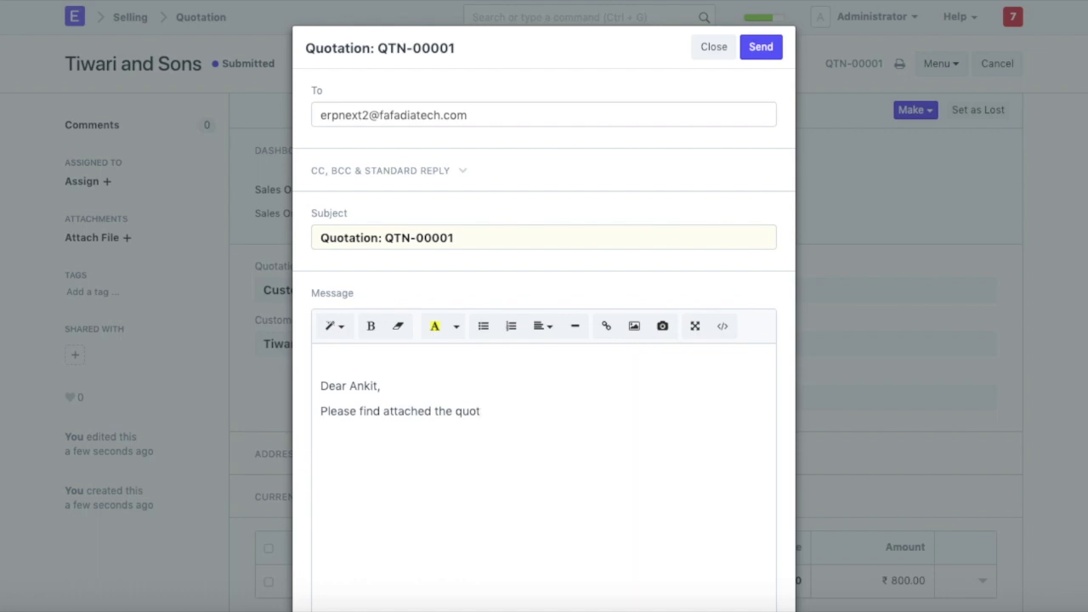
type("stion")
left_click(767, 54)
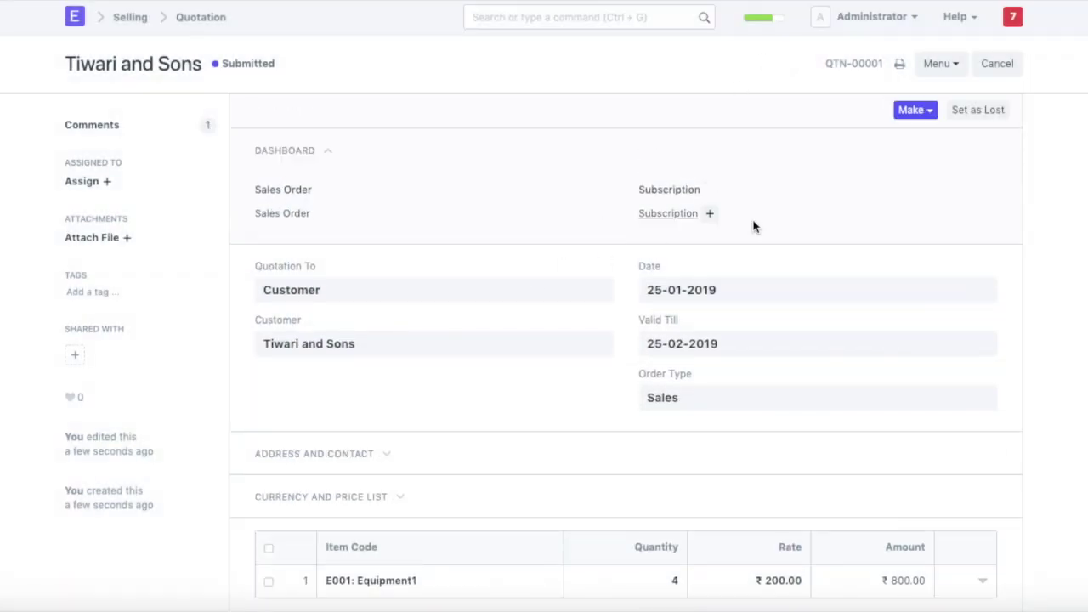
Open Tiwari and Sons from the Customer list and scroll to its timeline to find the quotation email.
scroll(457, 280, "down", 20)
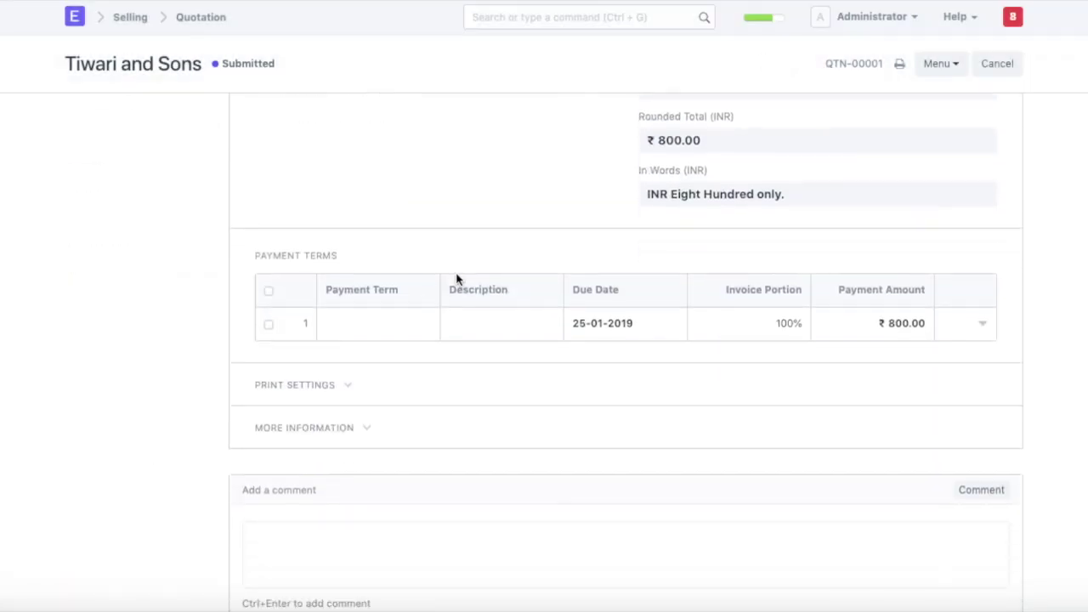
scroll(456, 281, "up", 20)
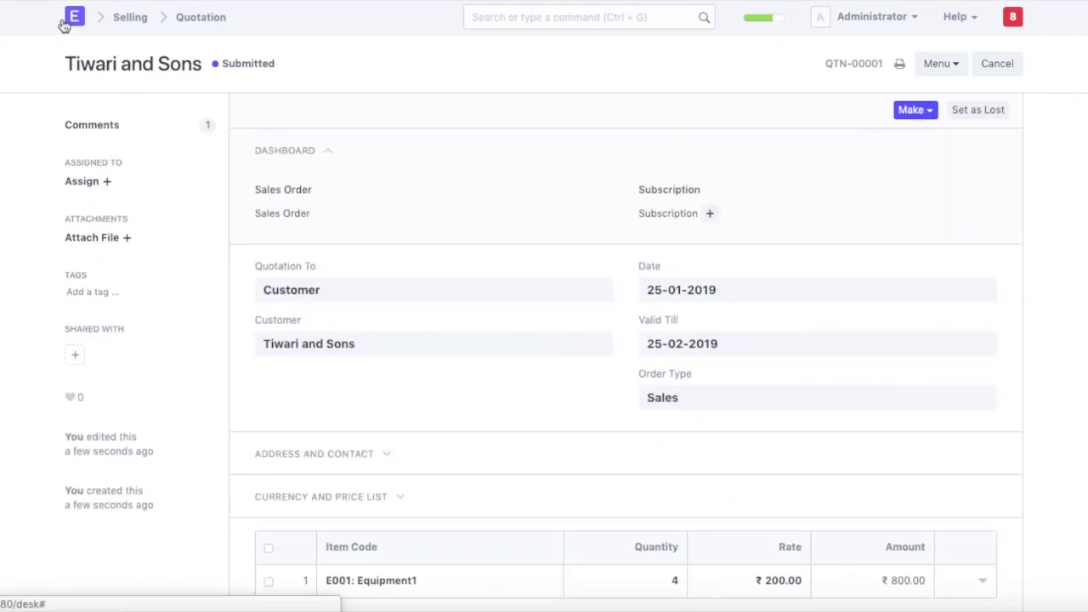
left_click(68, 23)
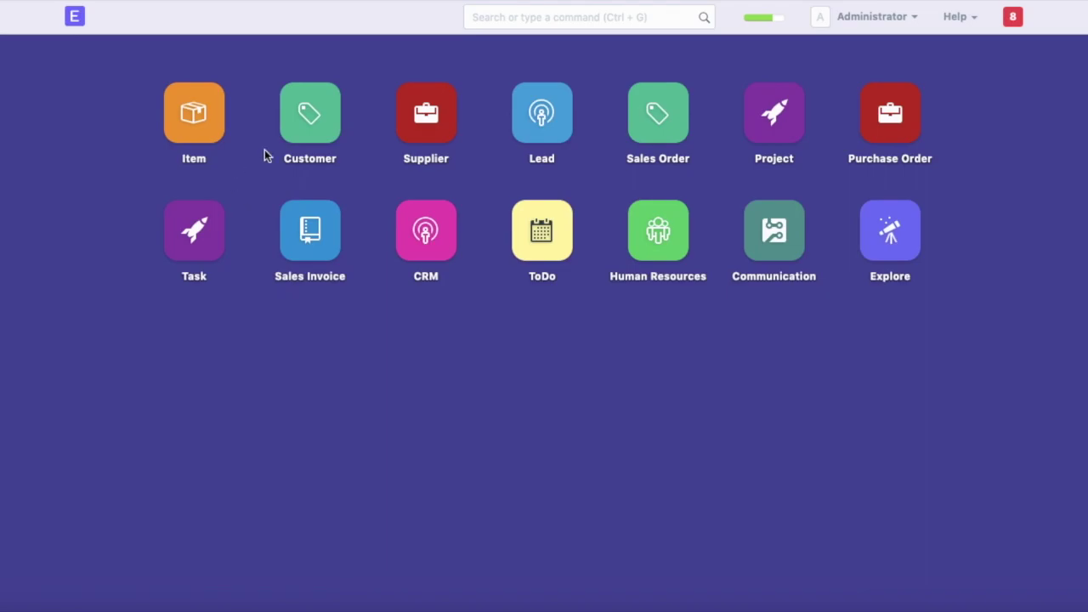
left_click(329, 127)
left_click(323, 232)
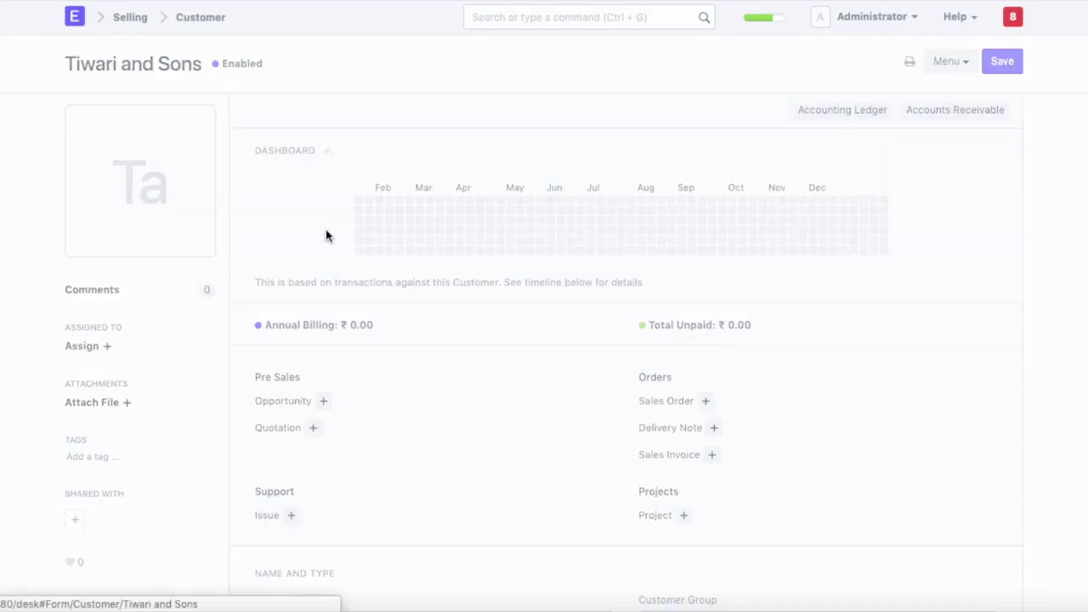
scroll(328, 307, "down", 10)
scroll(328, 307, "down", 5)
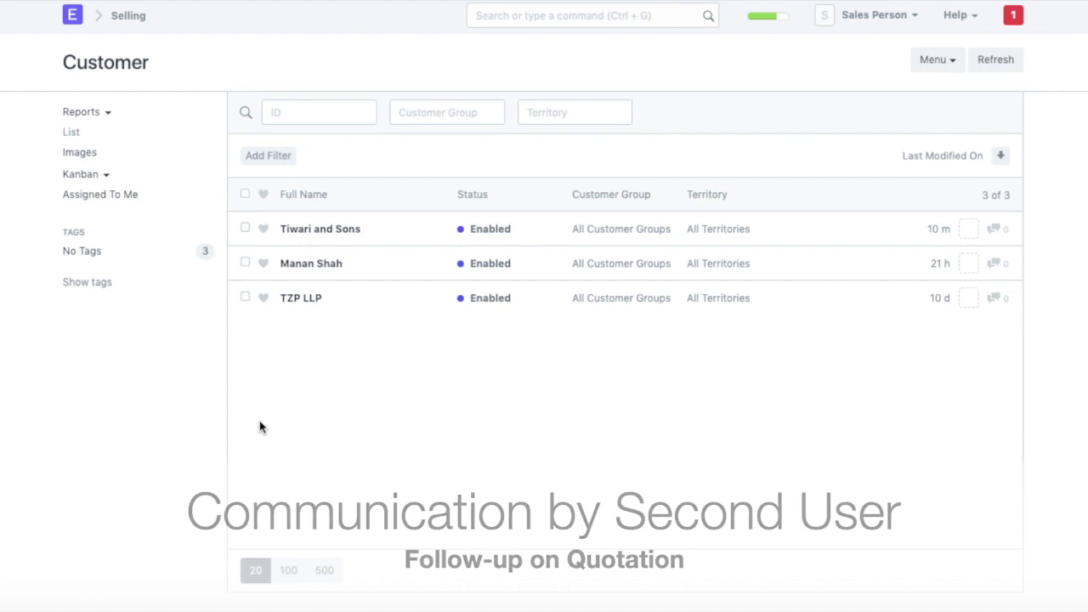
From the Tiwari and Sons timeline, email the customer asking whether any other information is needed.
left_click(316, 235)
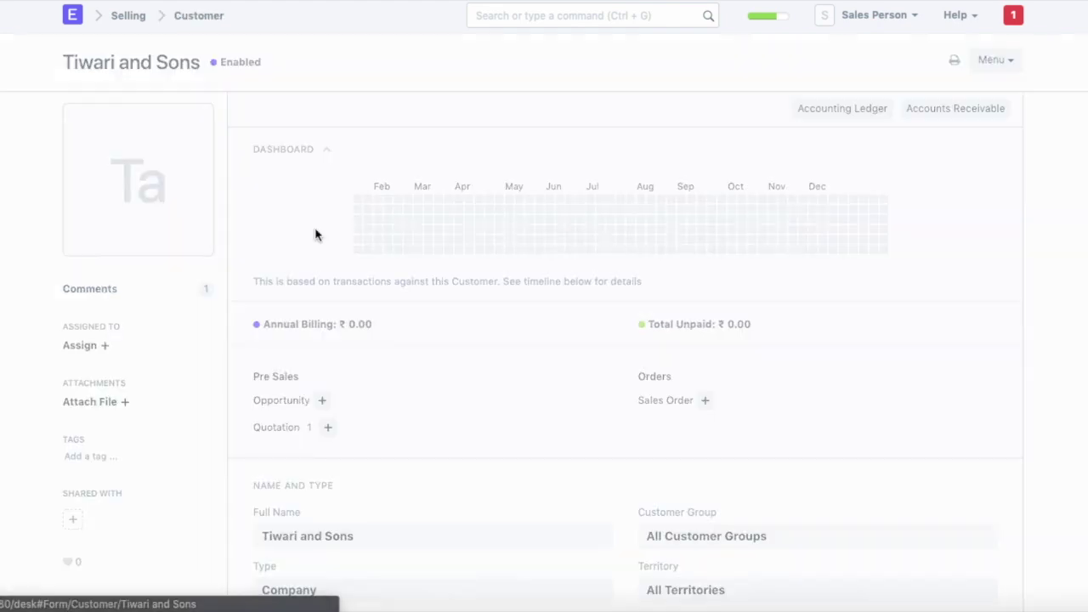
scroll(388, 276, "down", 6)
scroll(388, 276, "down", 10)
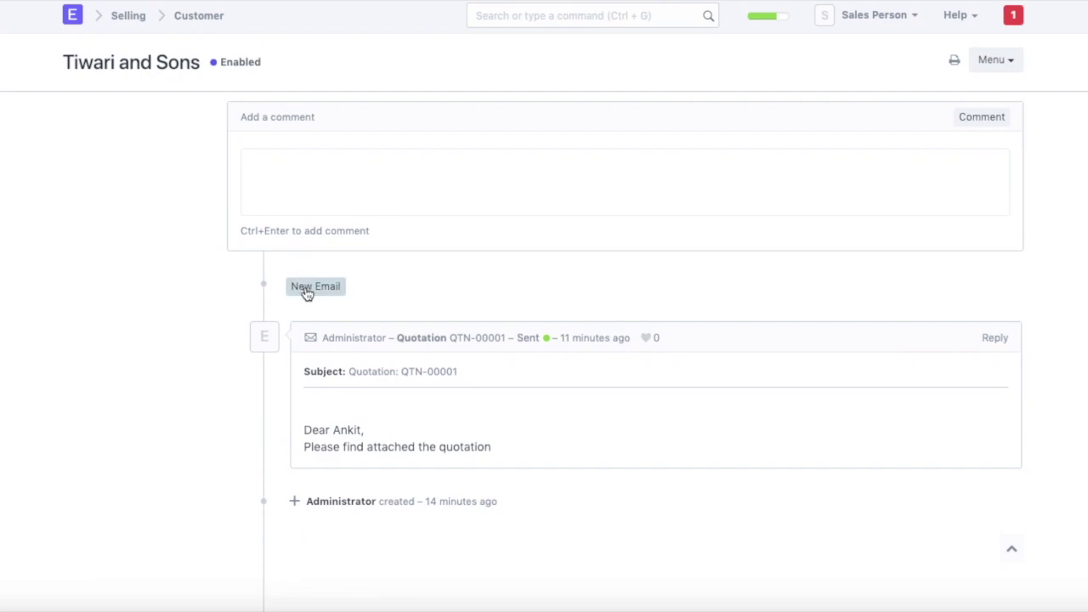
left_click(307, 289)
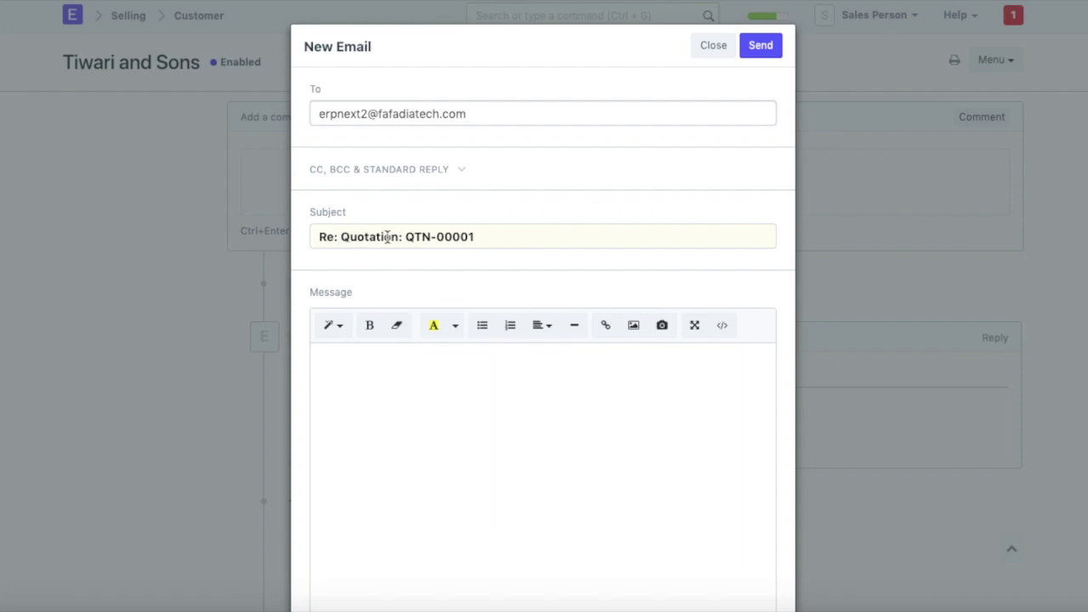
left_click(402, 423)
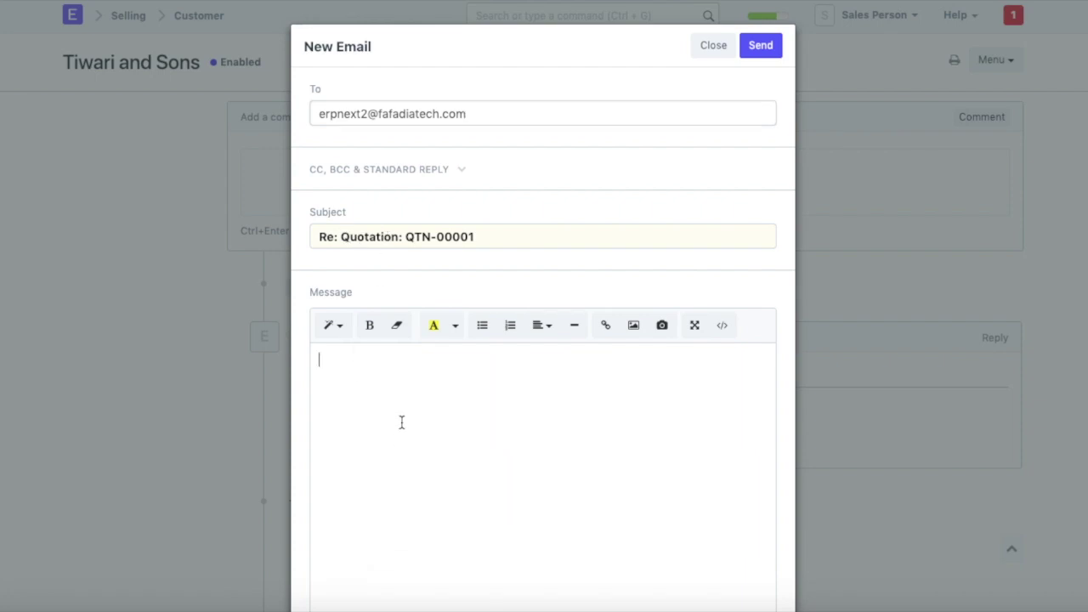
type("Hi Anki")
type("Is ther")
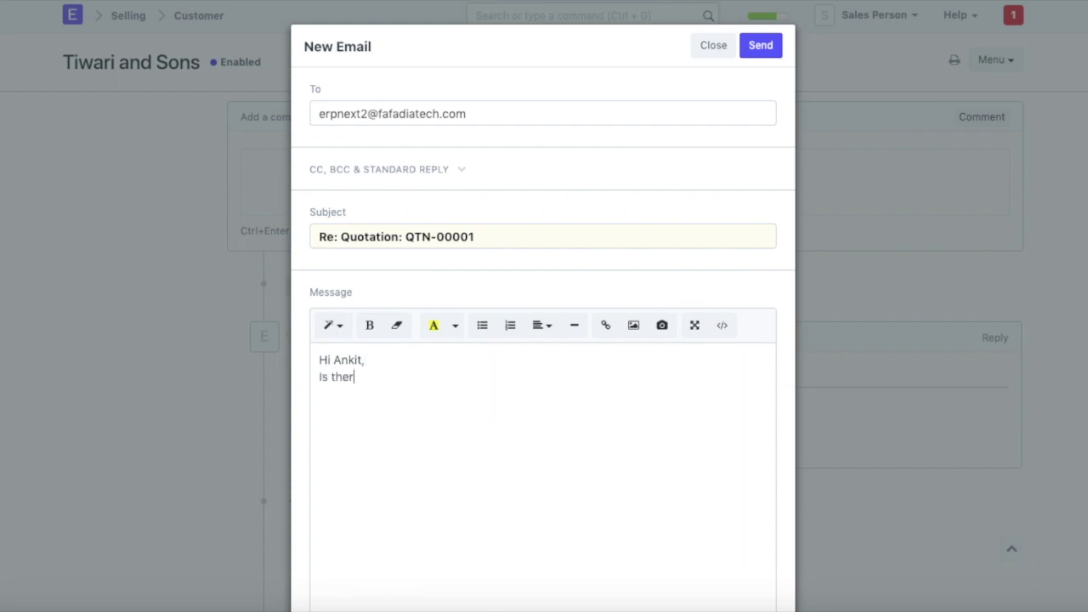
type("e any otherin")
type(" in")
type("for")
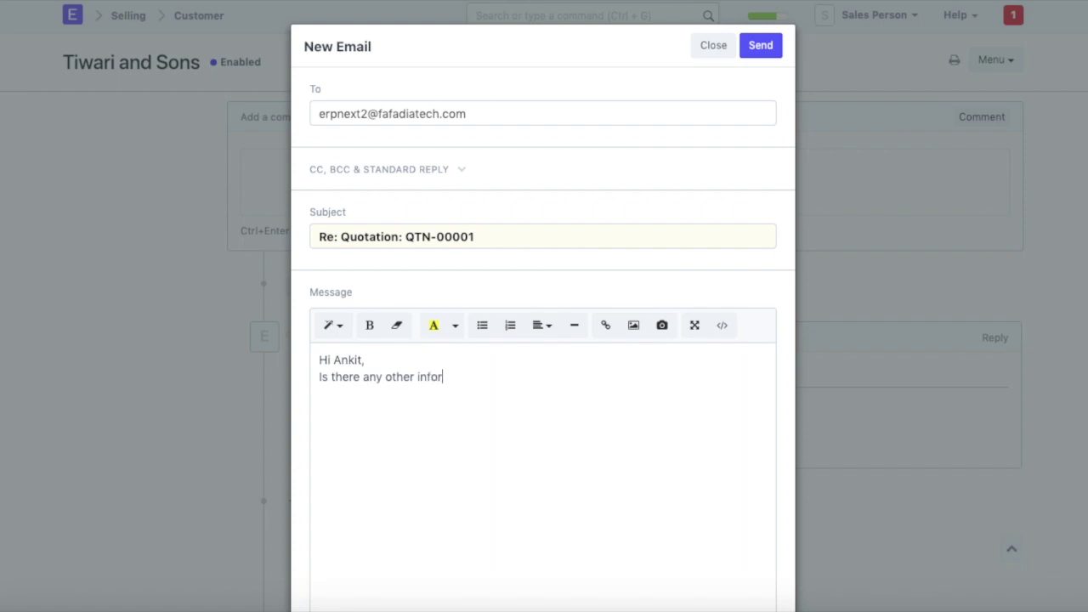
type("mation that you need")
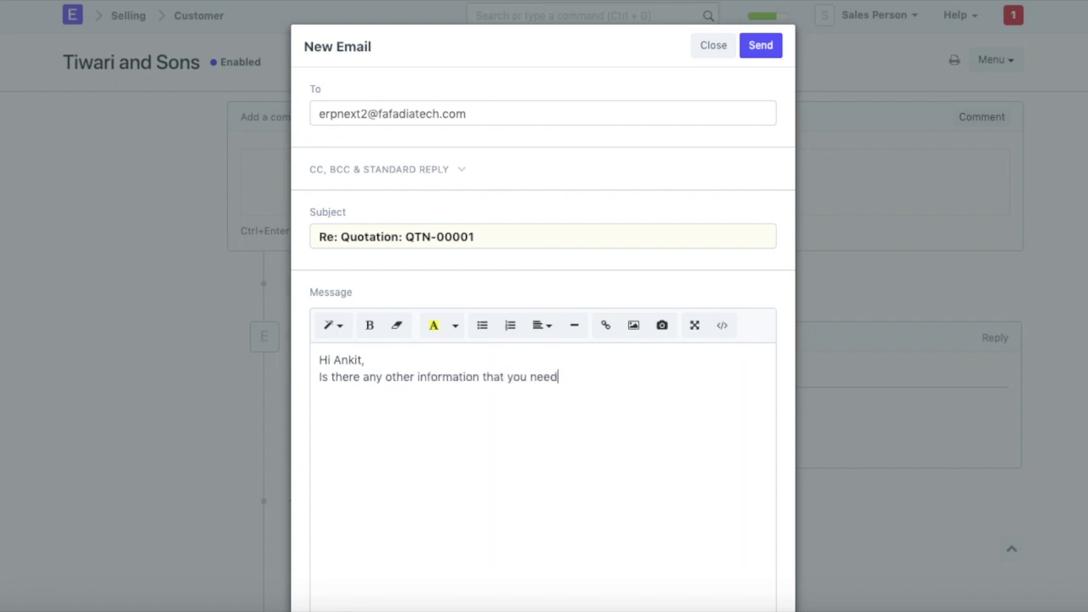
type("?")
left_click(760, 46)
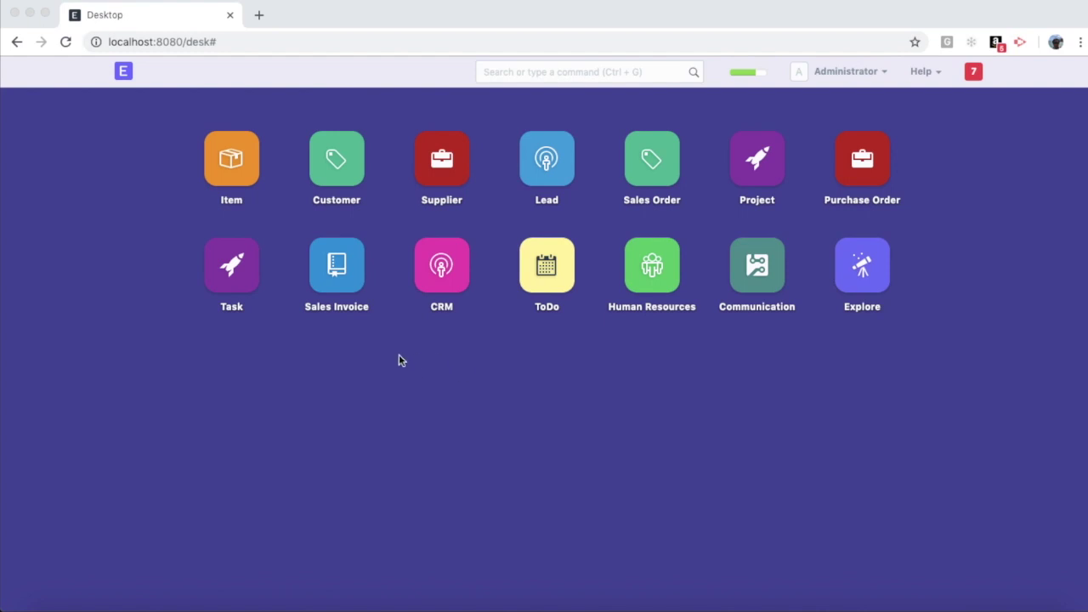
Open Tiwari and Sons from the Customer list and scroll through its timeline's emails, including the customer's reply.
left_click(215, 403)
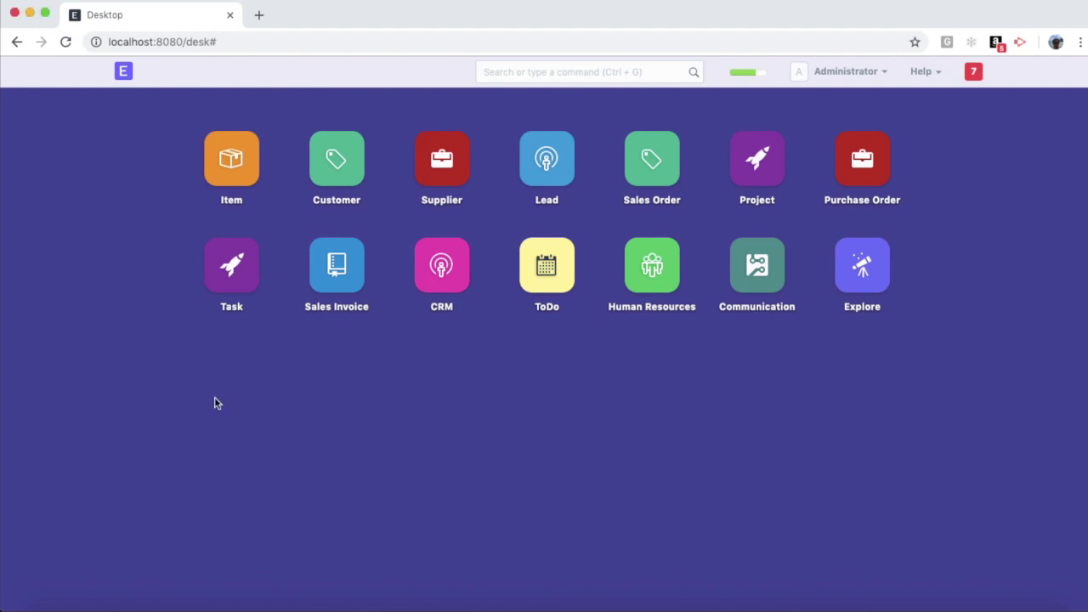
left_click(337, 184)
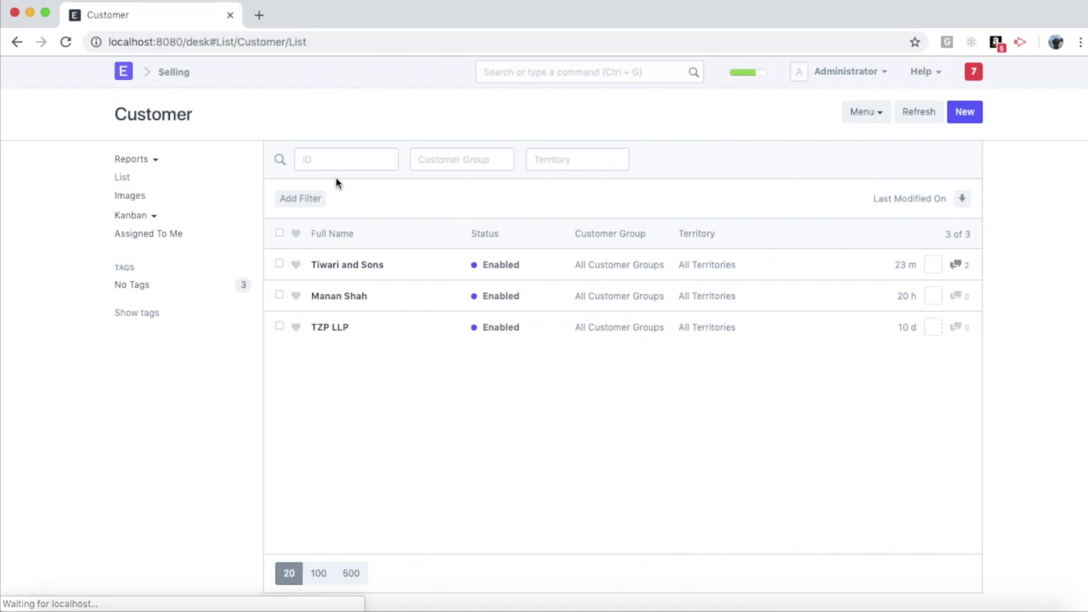
left_click(332, 265)
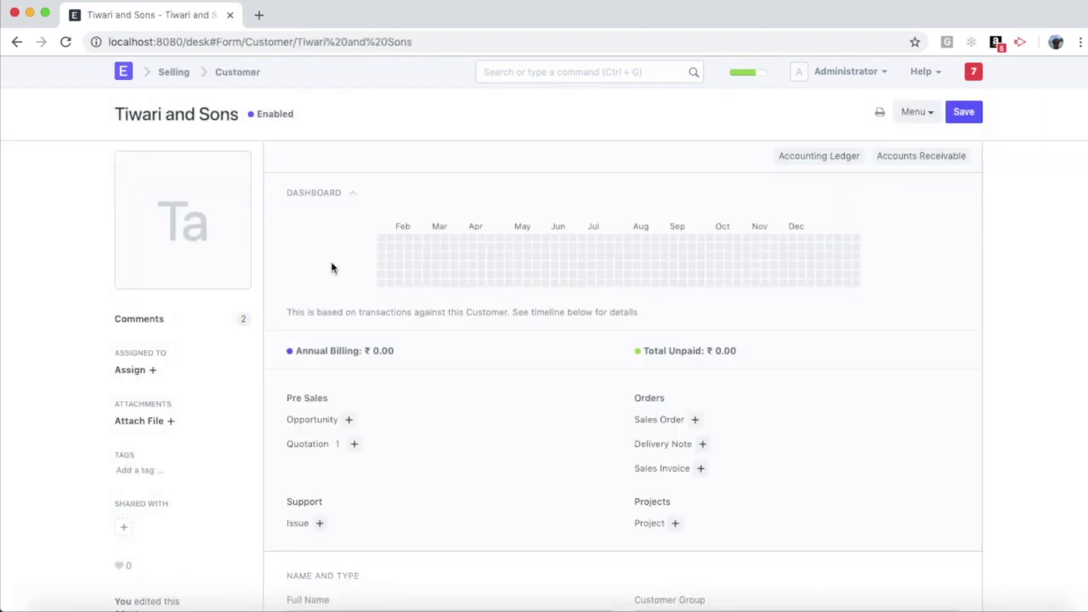
scroll(370, 221, "down", 12)
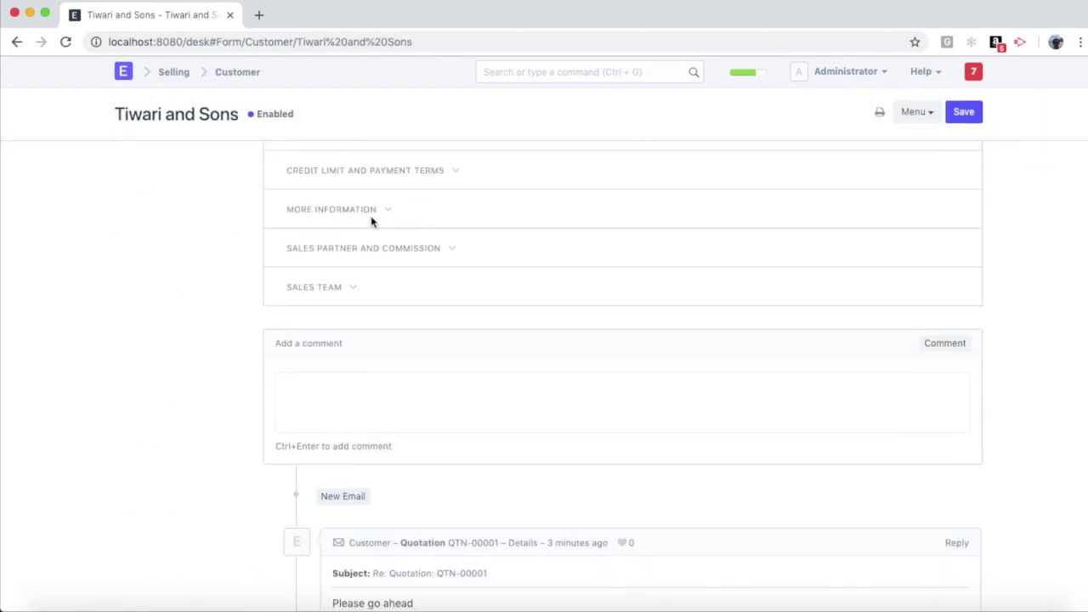
scroll(370, 221, "down", 10)
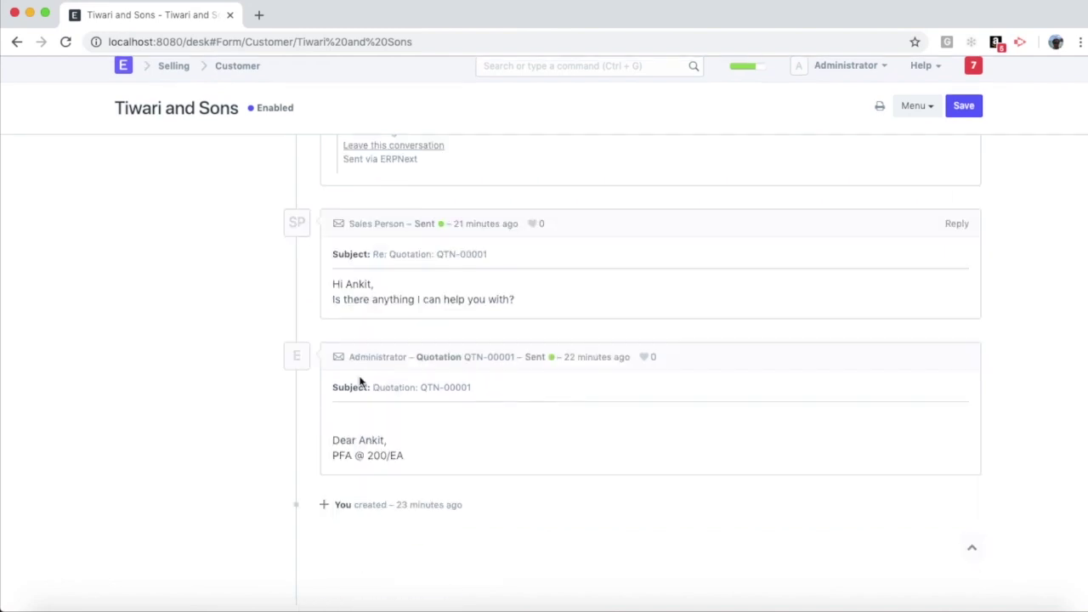
scroll(377, 420, "up", 4)
scroll(376, 422, "down", 3)
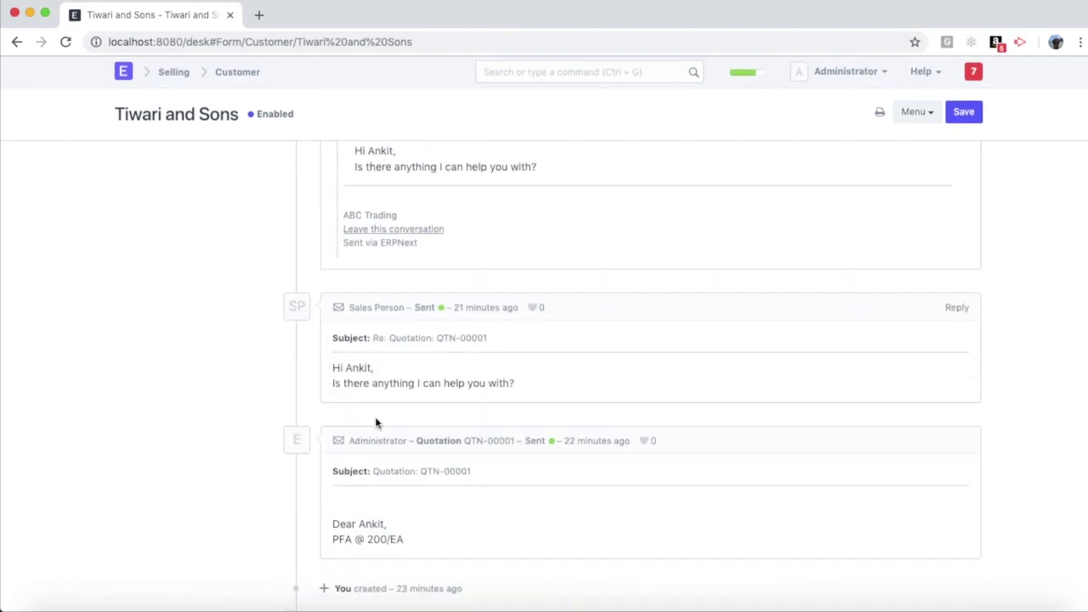
scroll(376, 422, "down", 2)
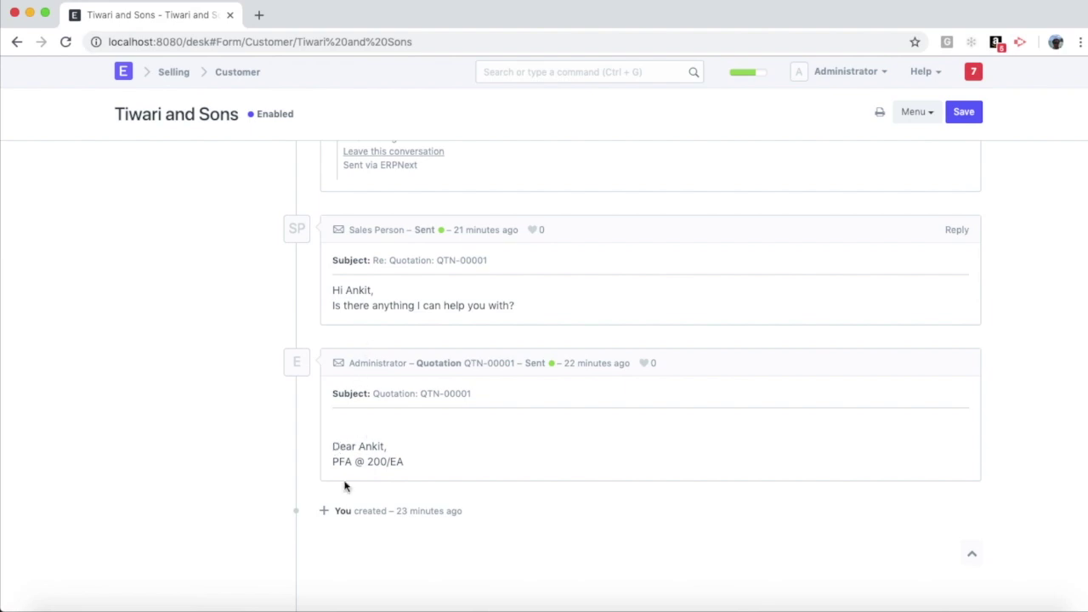
scroll(377, 450, "up", 3)
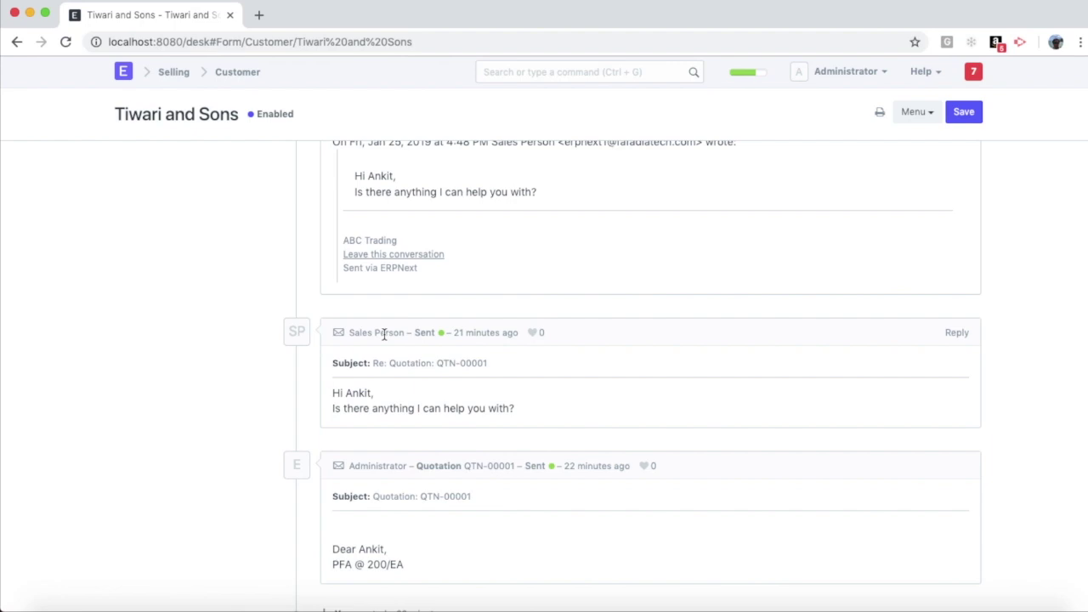
scroll(365, 416, "up", 4)
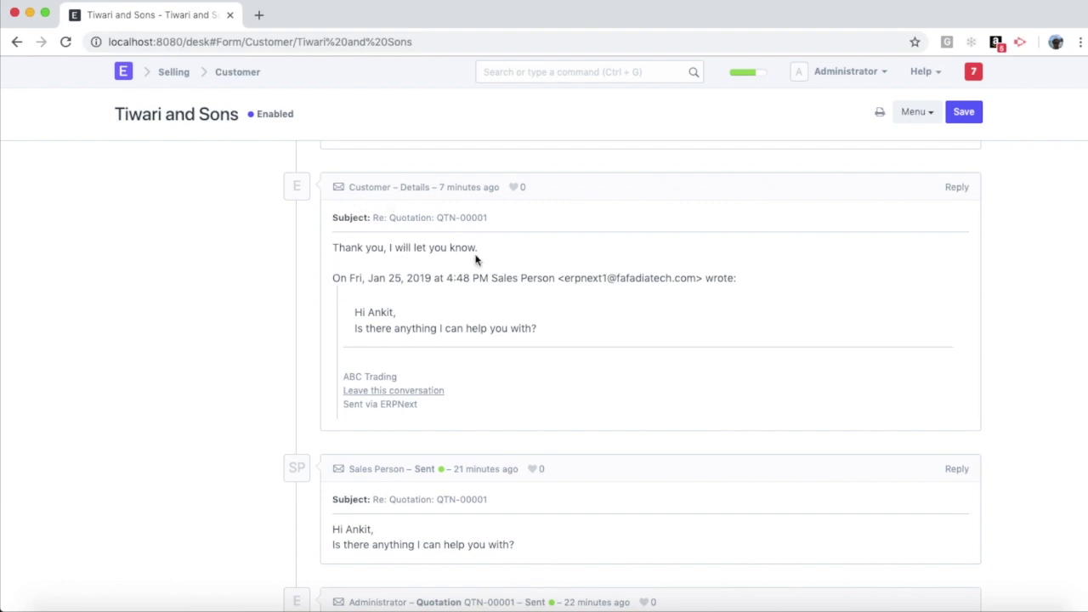
scroll(476, 255, "down", 5)
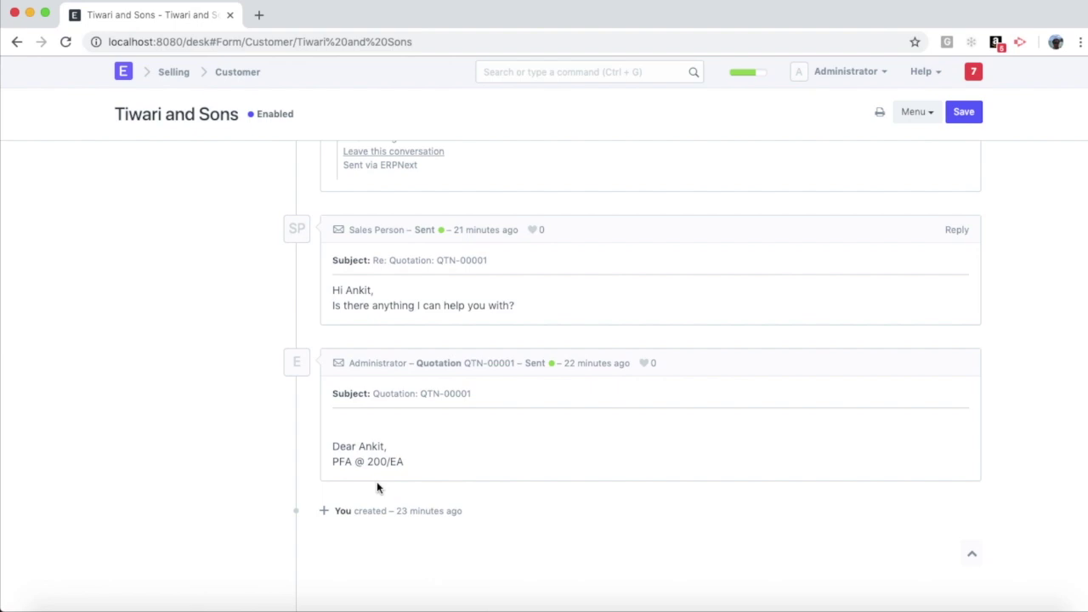
scroll(377, 481, "up", 4)
scroll(376, 481, "down", 4)
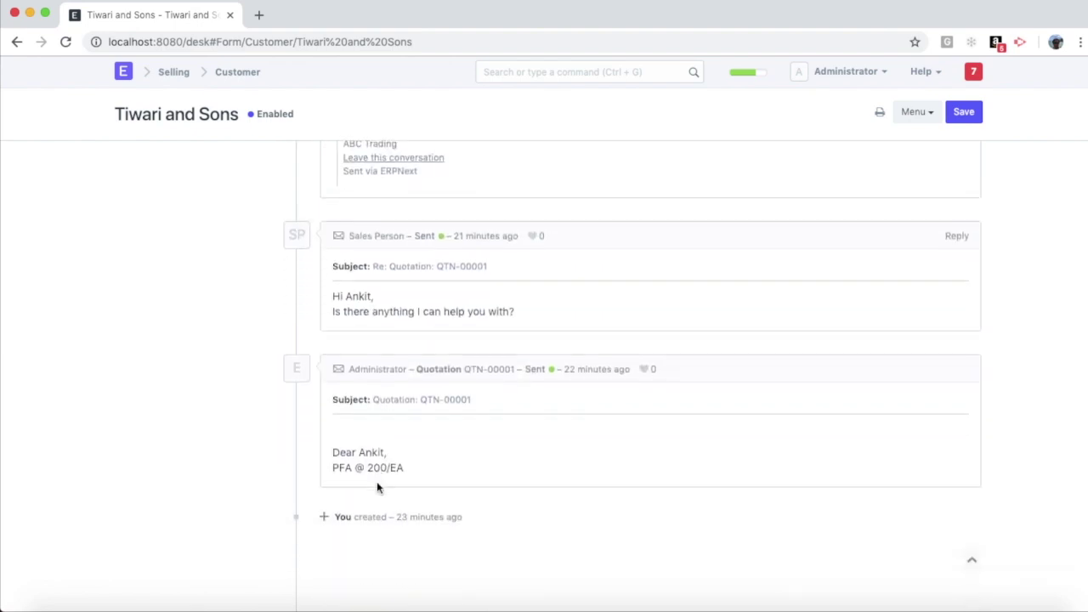